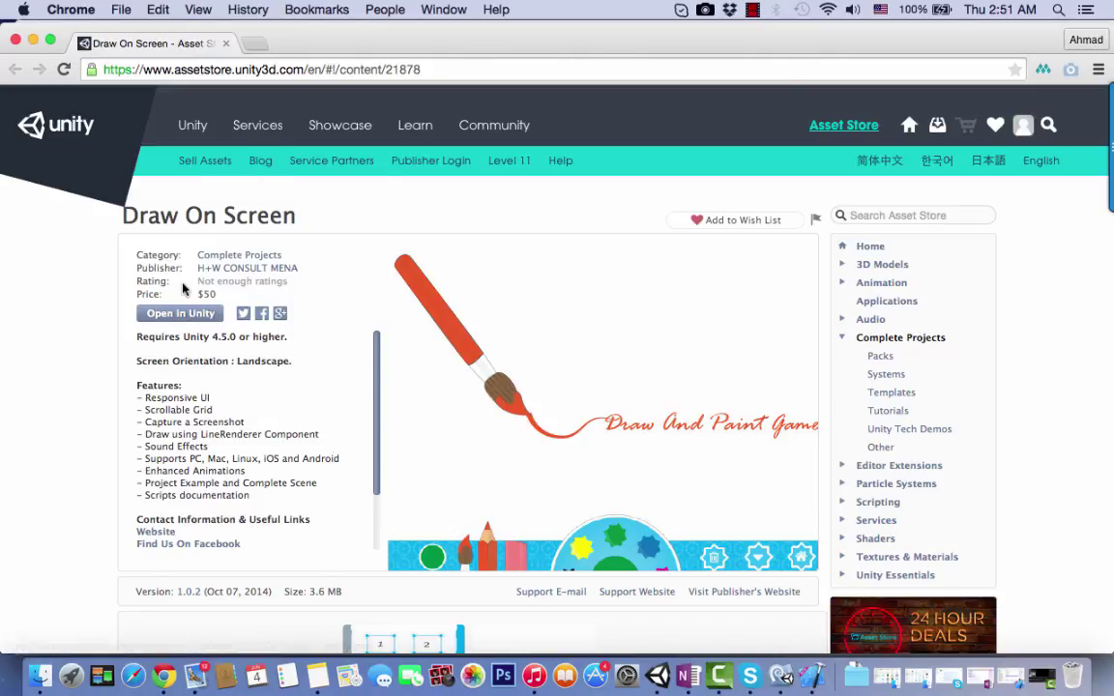
# Step: Switch from the asset's web page to Unity and start a new project
pyautogui.click(159, 314)
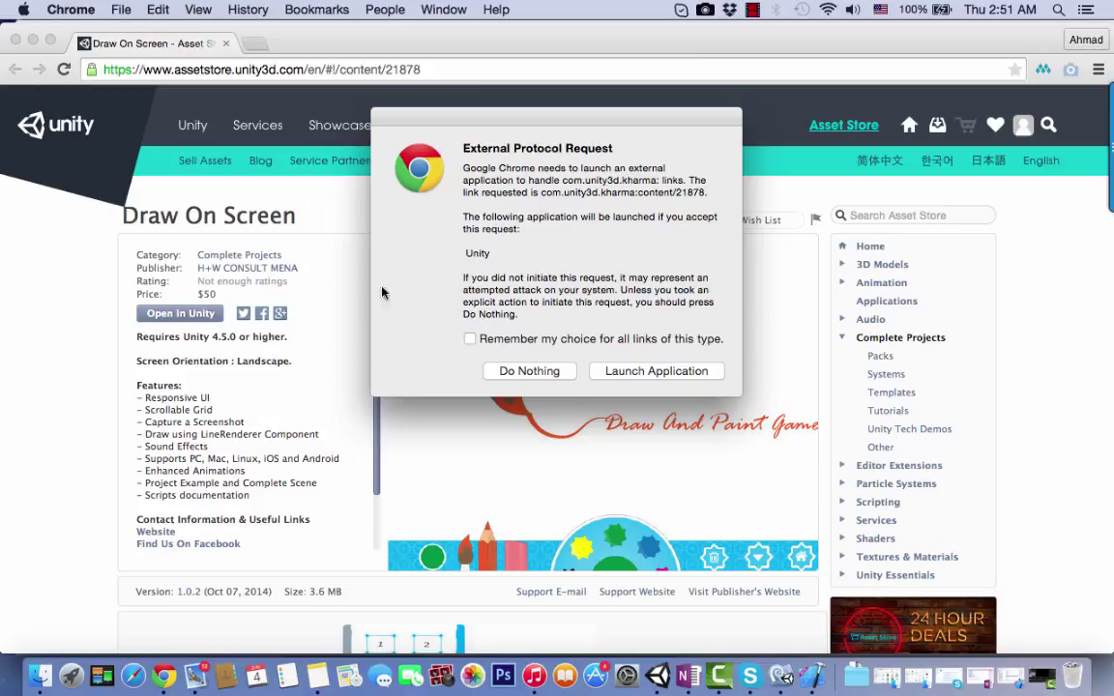
pyautogui.click(530, 372)
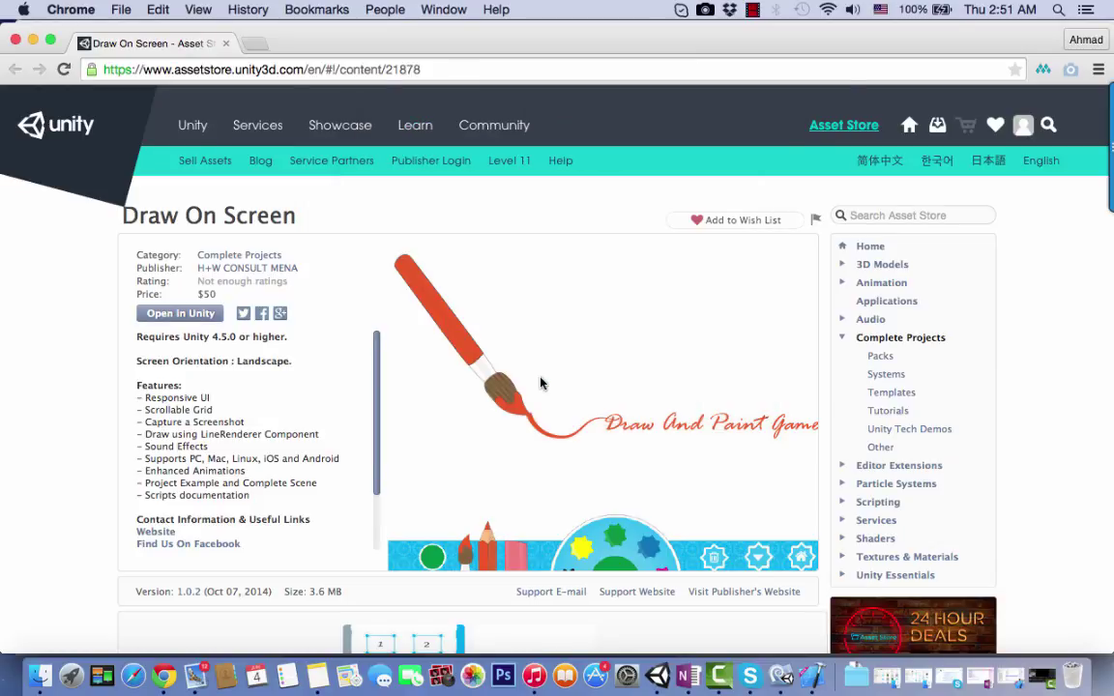
pyautogui.click(658, 674)
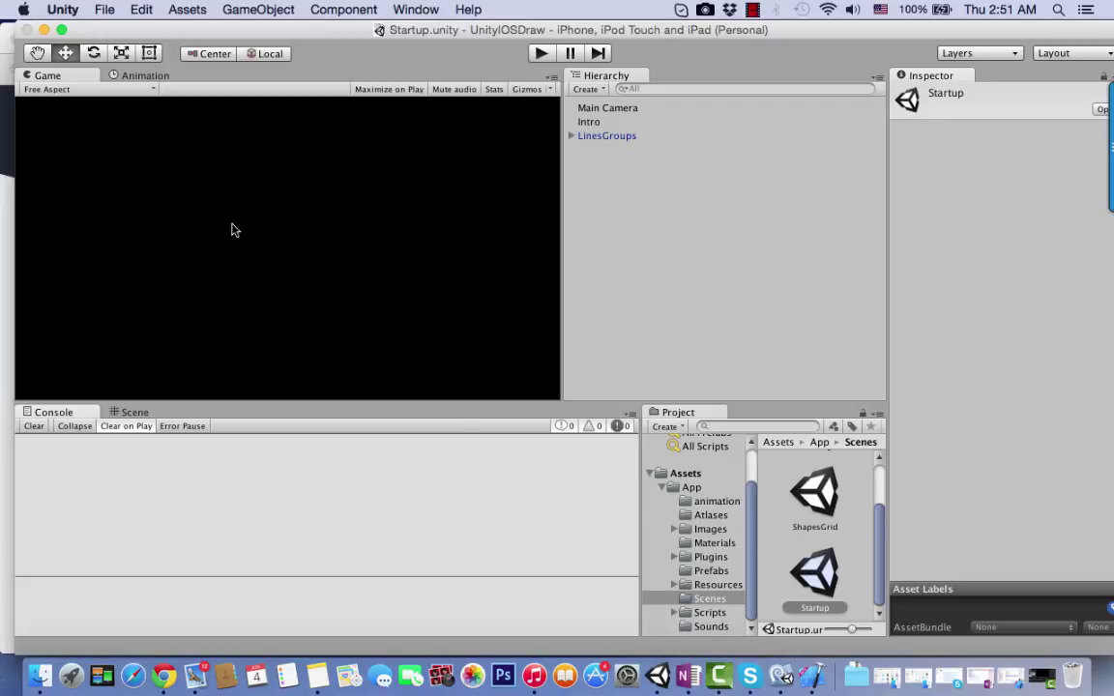
pyautogui.click(60, 10)
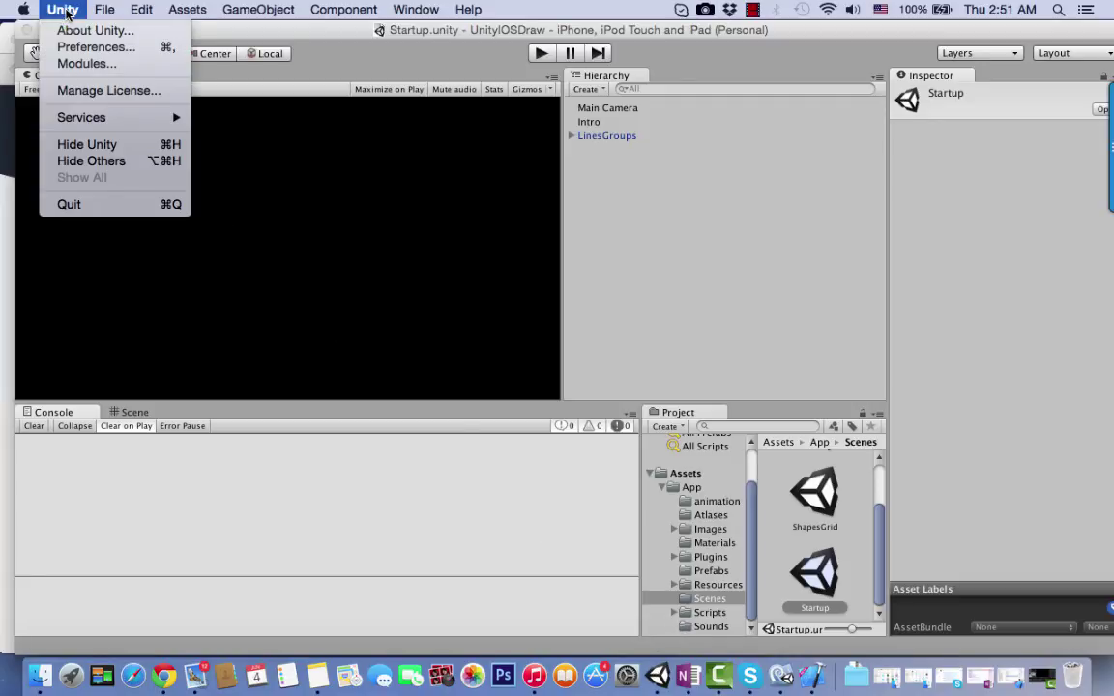
pyautogui.moveTo(105, 10)
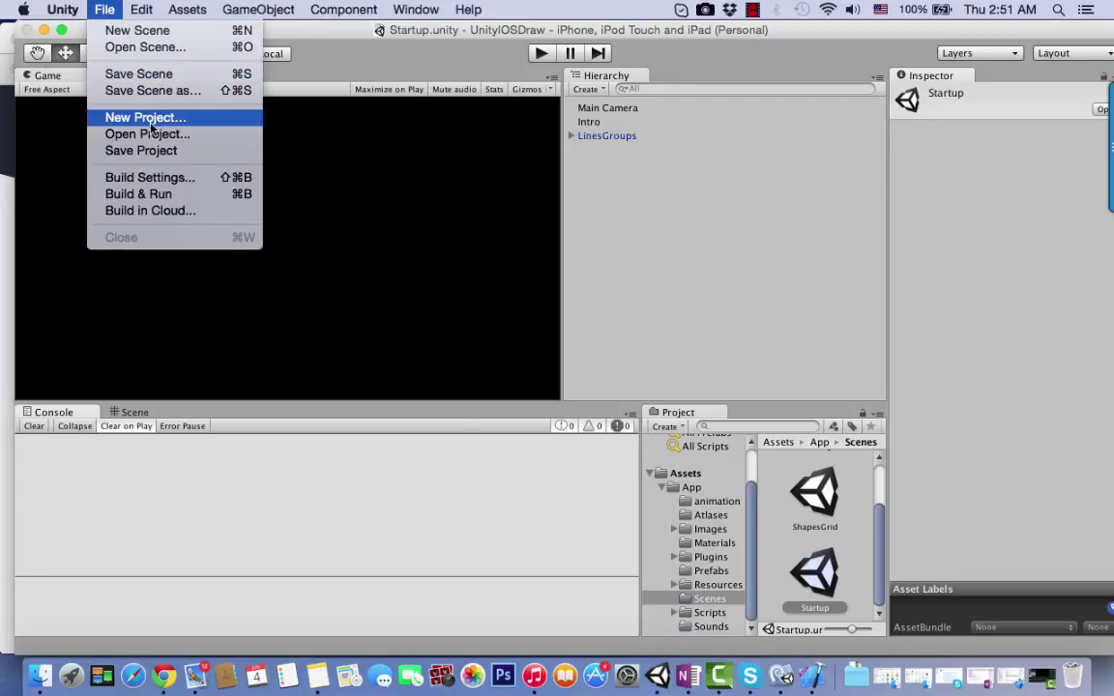
pyautogui.click(143, 117)
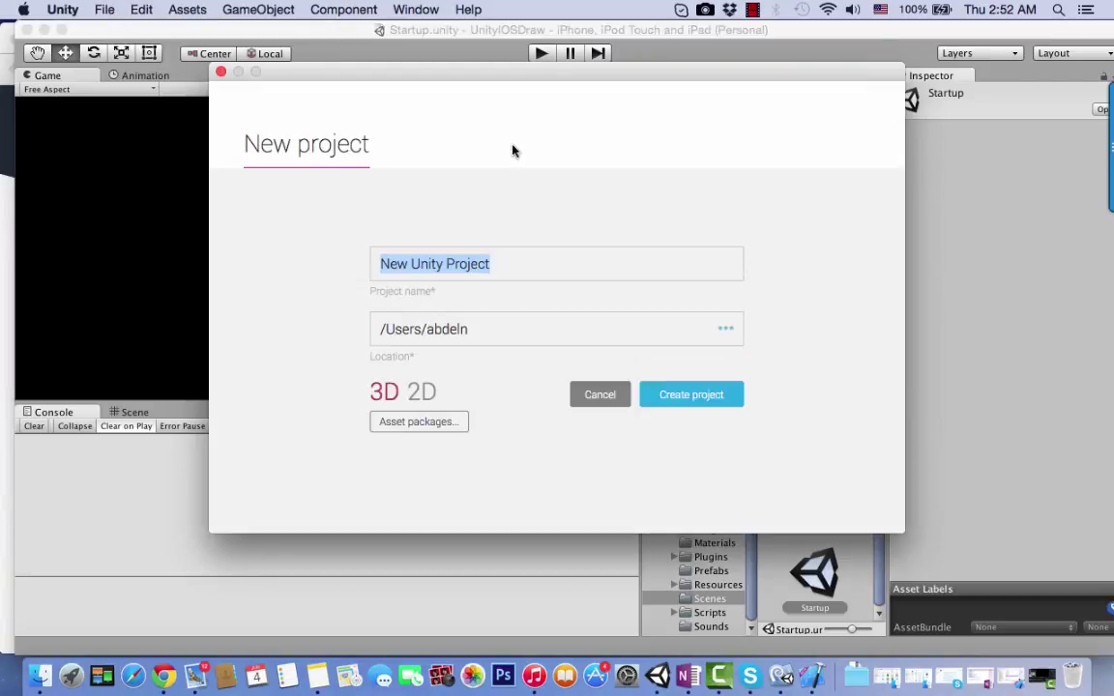
# Step: Name the new project IOSUNITYDRAW and create it
pyautogui.write('IO')
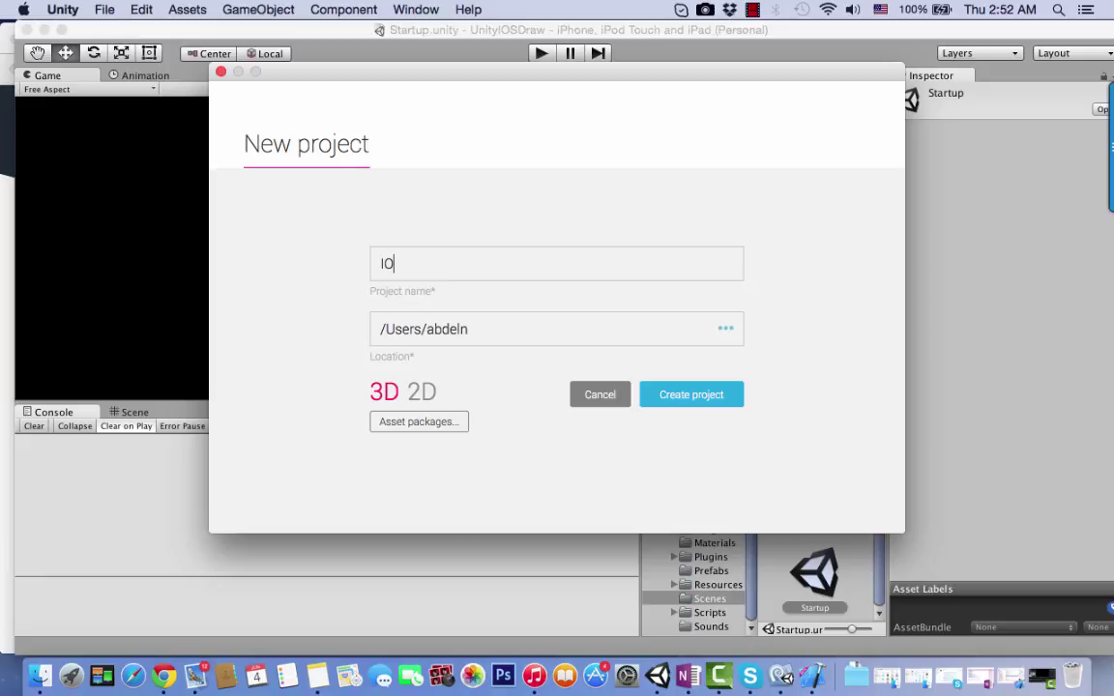
pyautogui.write('AA')
pyautogui.write('SUNIRT')
pyautogui.press('BackSpace')
pyautogui.press('BackSpace')
pyautogui.write('ty')
pyautogui.press('BackSpace')
pyautogui.press('BackSpace')
pyautogui.press('BackSpace')
pyautogui.write('NIRTY')
pyautogui.press('BackSpace')
pyautogui.press('BackSpace')
pyautogui.press('BackSpace')
pyautogui.write('TYDRAW')
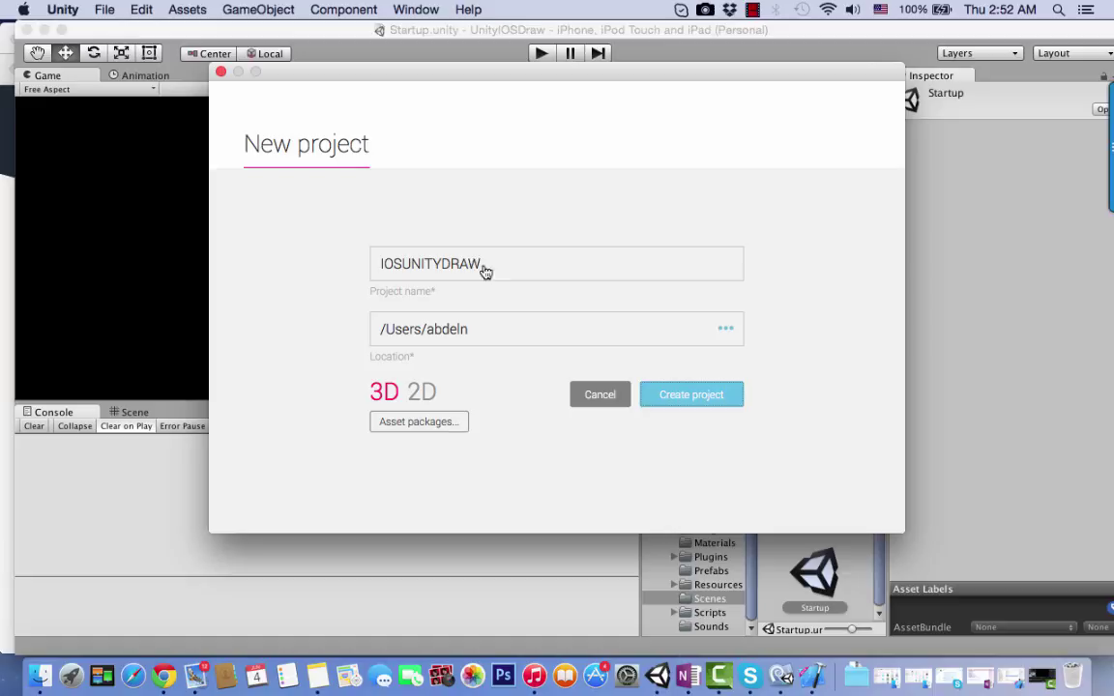
# Step: Switch back to the browser and open the Draw On Screen asset in Unity, launching the external application
pyautogui.press('super+Tab')
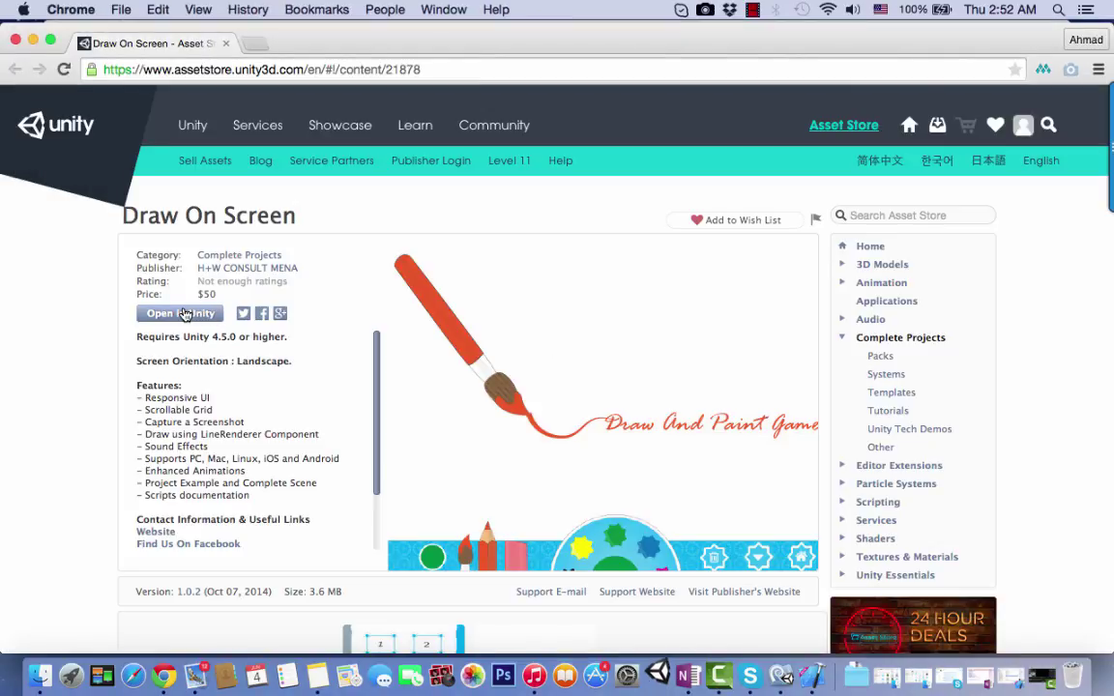
pyautogui.click(179, 312)
pyautogui.click(657, 371)
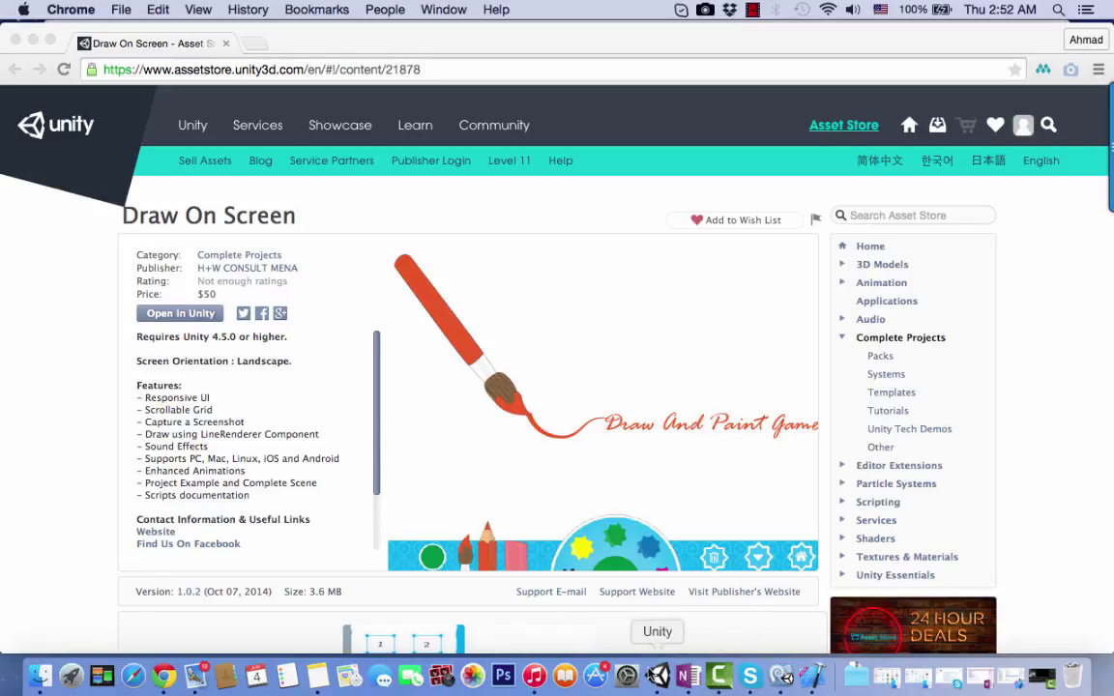
pyautogui.click(661, 677)
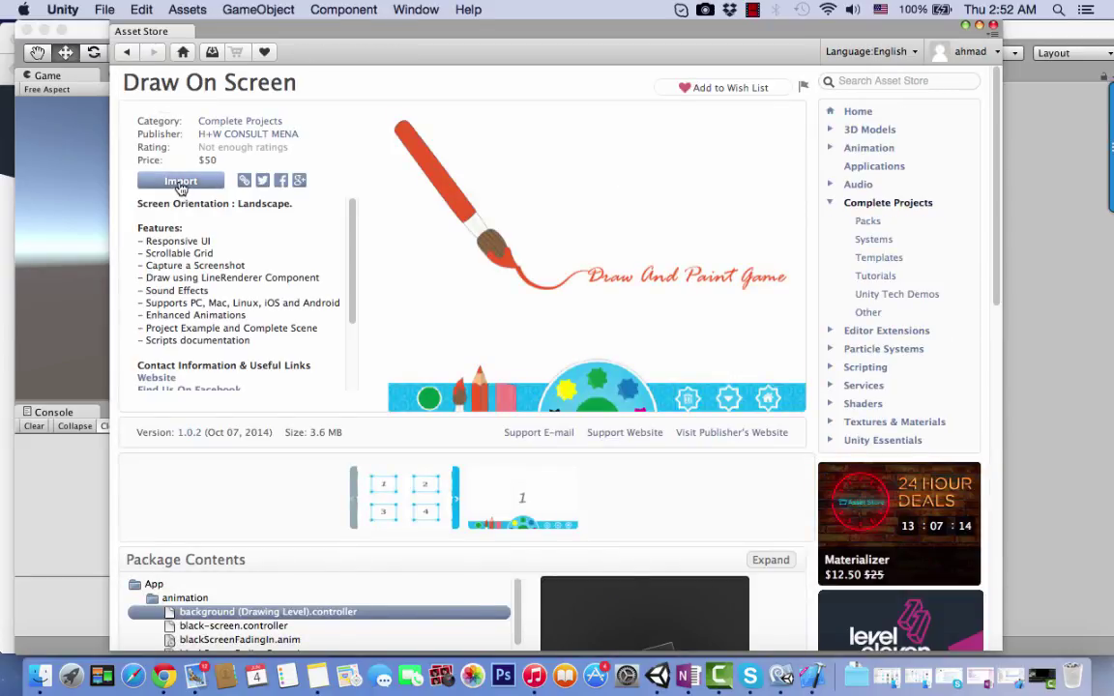
# Step: Import the complete Draw On Screen package, accept the automatic API update and close the Asset Store window
pyautogui.click(180, 184)
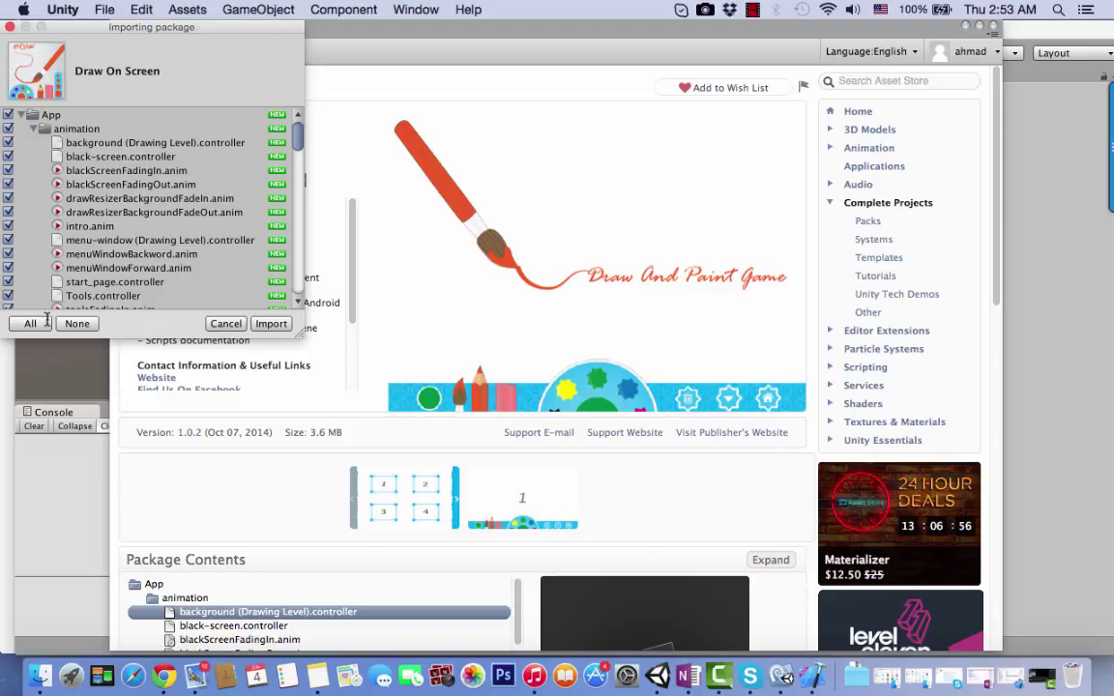
pyautogui.click(269, 324)
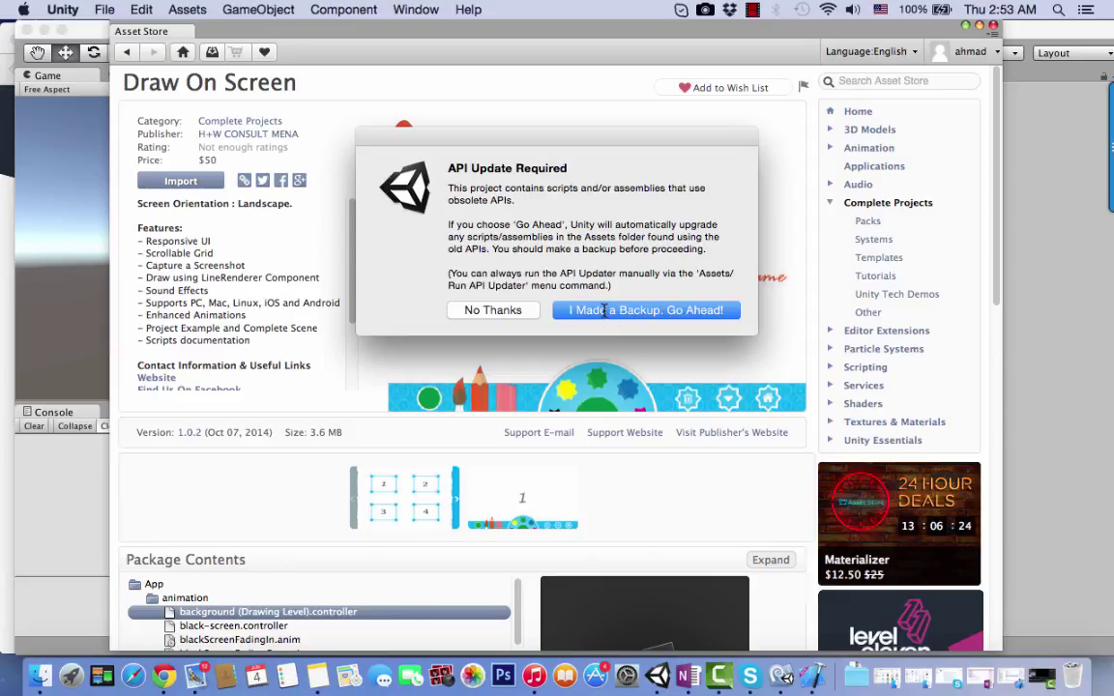
pyautogui.click(603, 310)
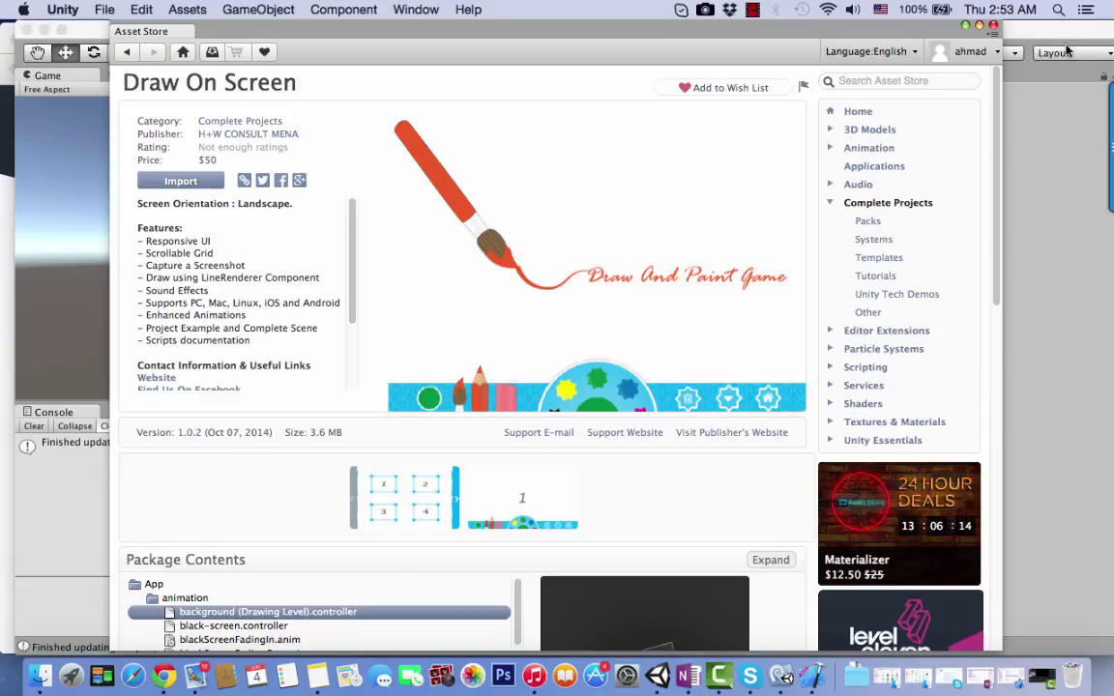
pyautogui.click(993, 26)
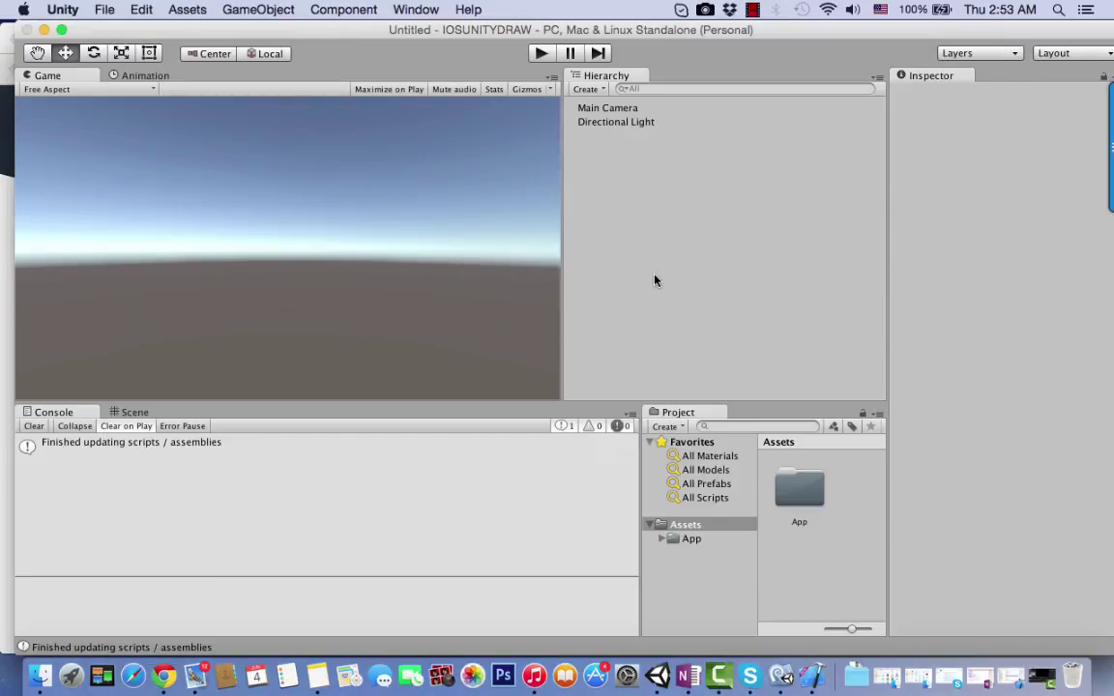
# Step: Look through the subfolders of the imported App folder in the project assets
pyautogui.click(808, 499)
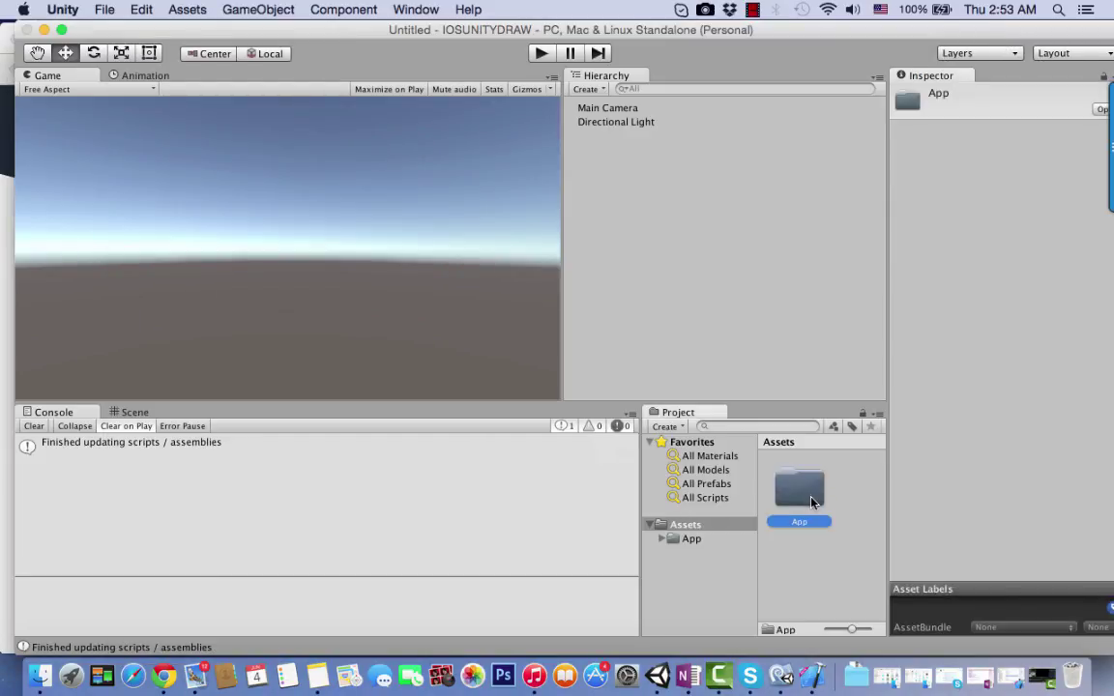
pyautogui.doubleClick(810, 500)
pyautogui.click(807, 575)
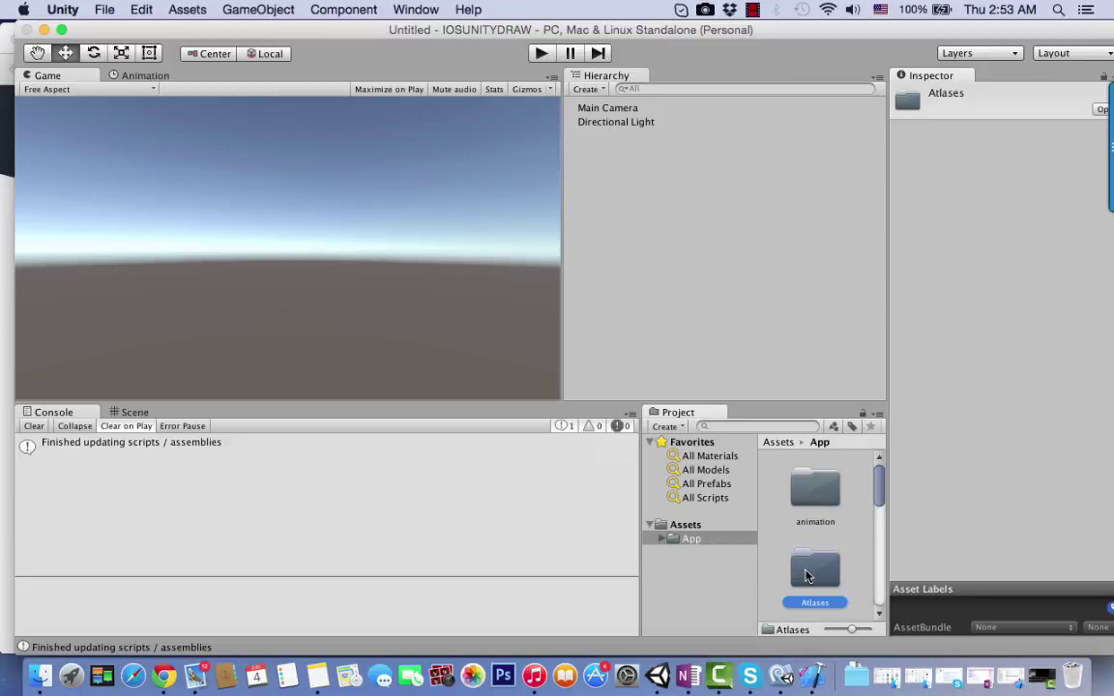
pyautogui.rightClick(805, 577)
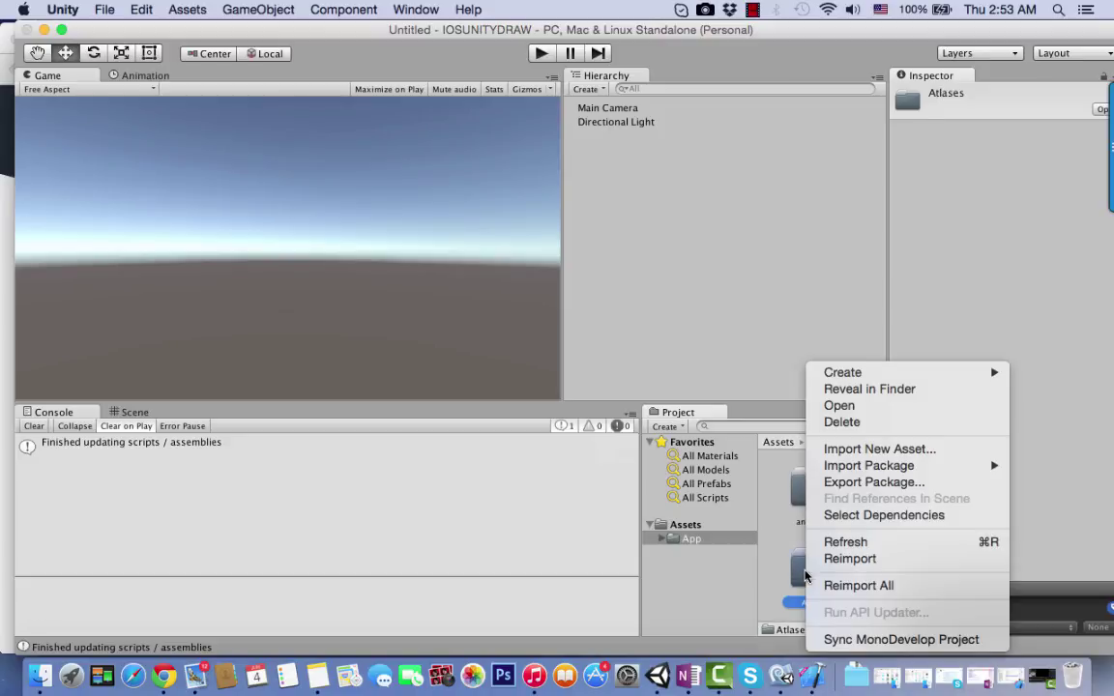
pyautogui.click(798, 530)
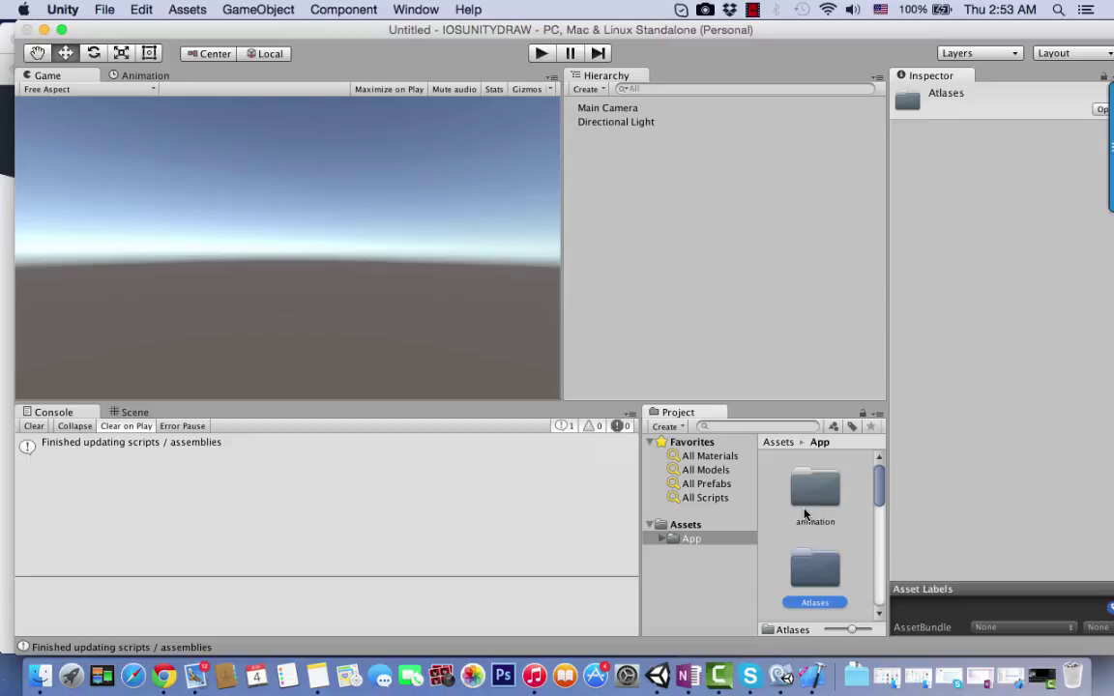
pyautogui.scroll(-3, 867, 495)
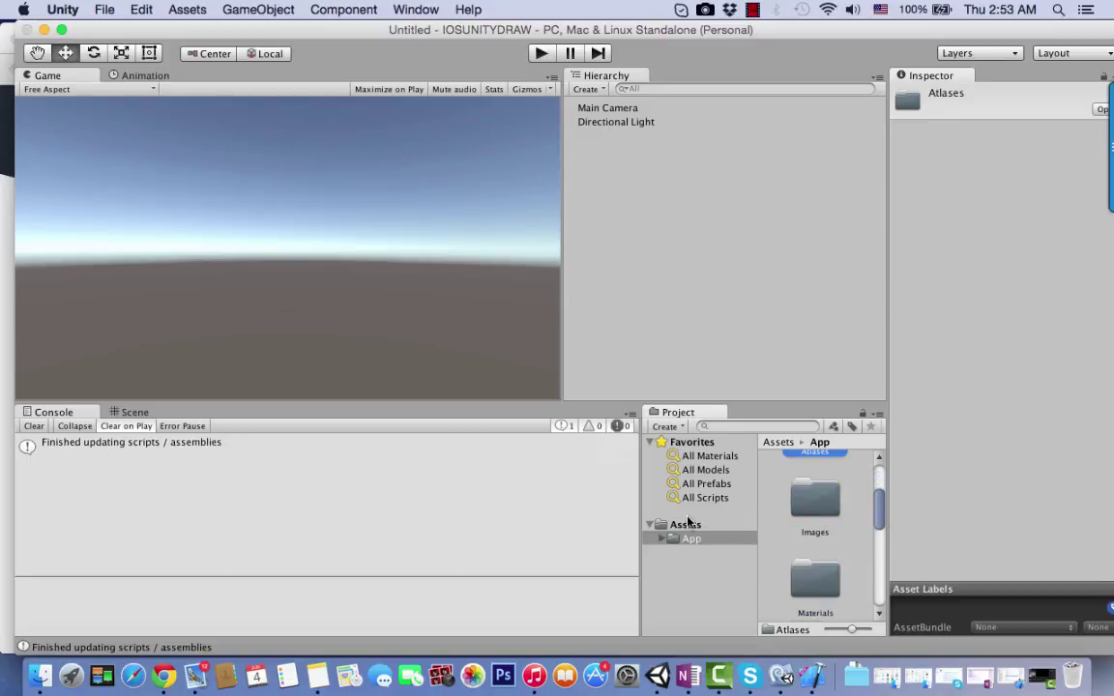
# Step: Reveal the project's Assets folder in Finder and open the Scripts folder inside App
pyautogui.click(677, 524)
pyautogui.rightClick(676, 526)
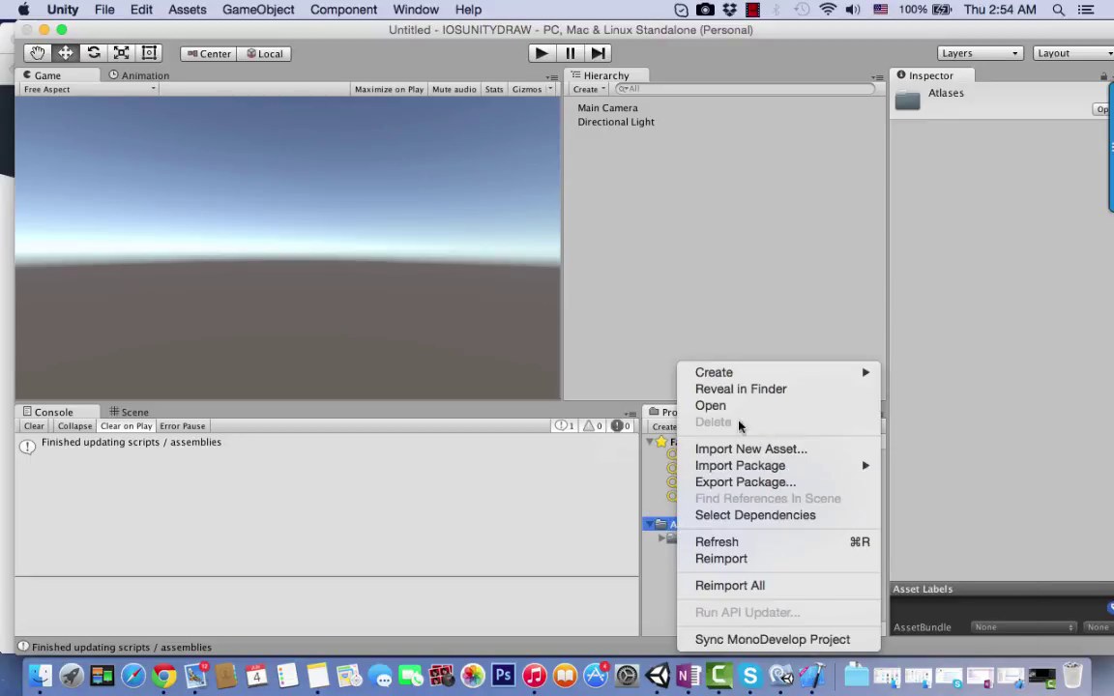
pyautogui.click(730, 390)
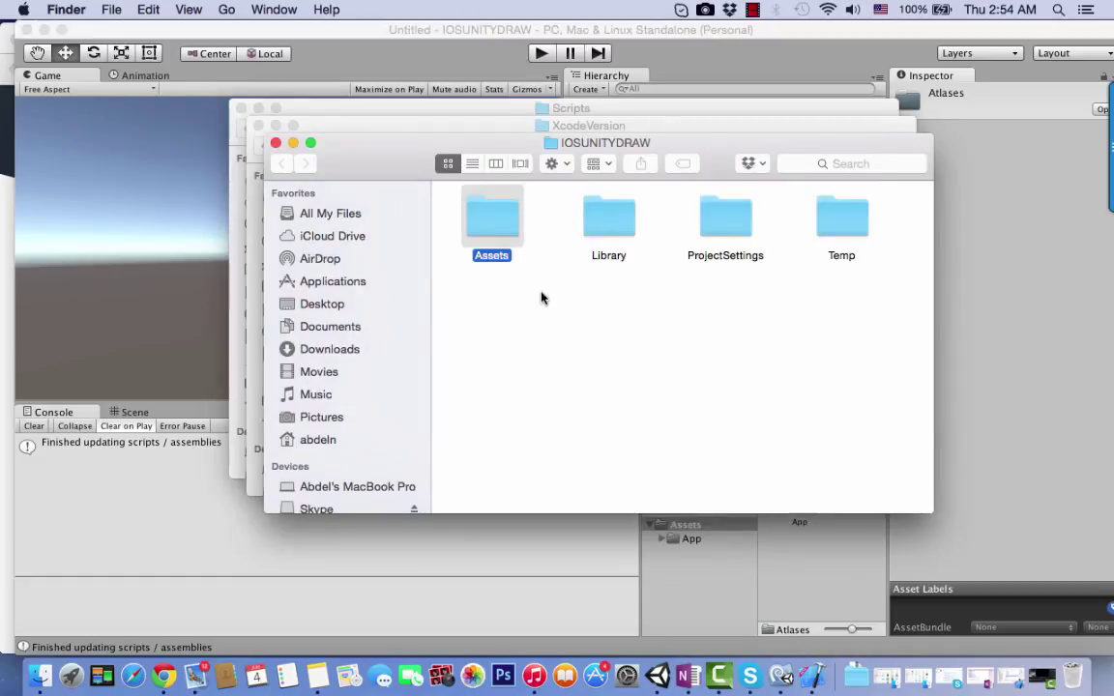
pyautogui.doubleClick(495, 227)
pyautogui.doubleClick(493, 218)
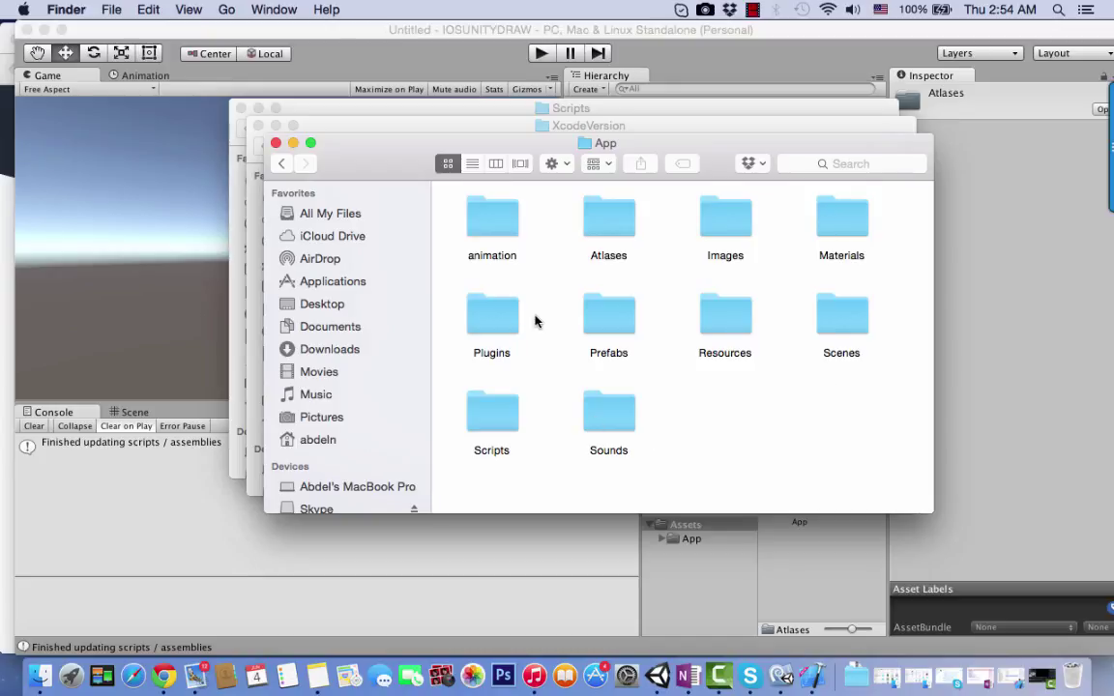
pyautogui.doubleClick(483, 435)
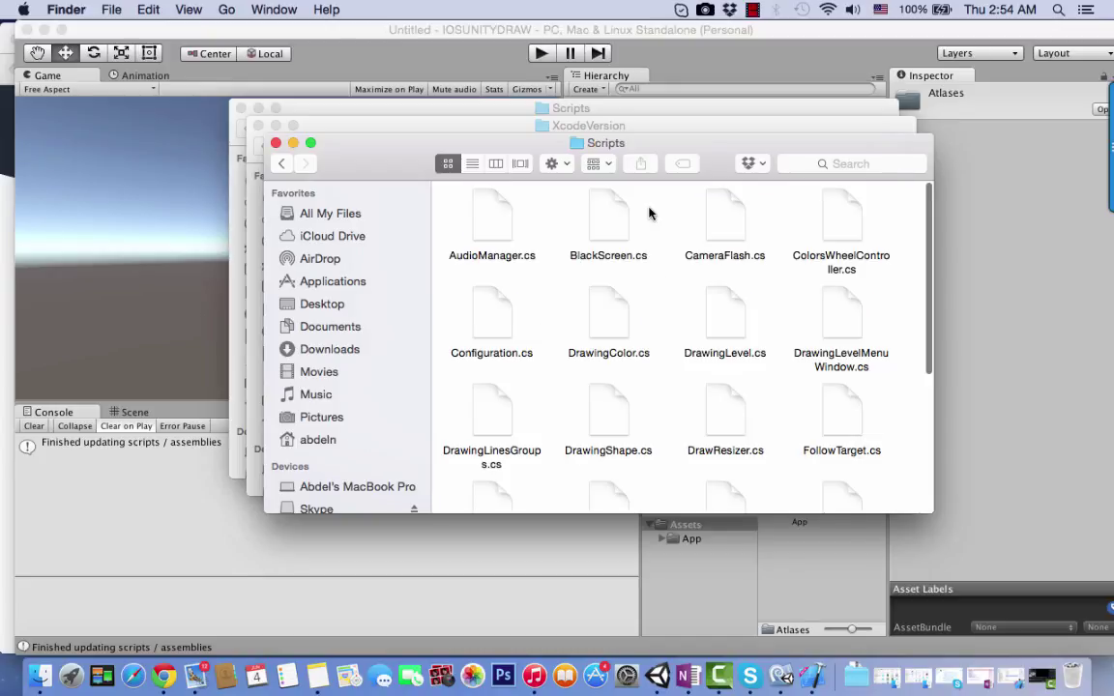
pyautogui.scroll(-5, 650, 212)
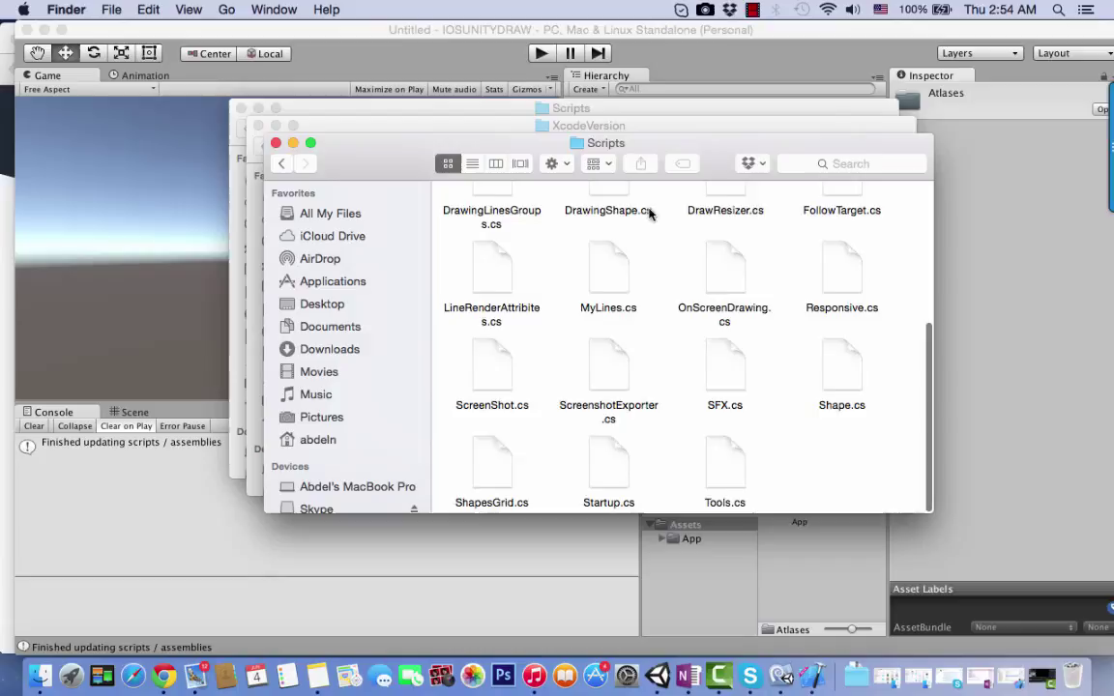
pyautogui.scroll(5, 783, 422)
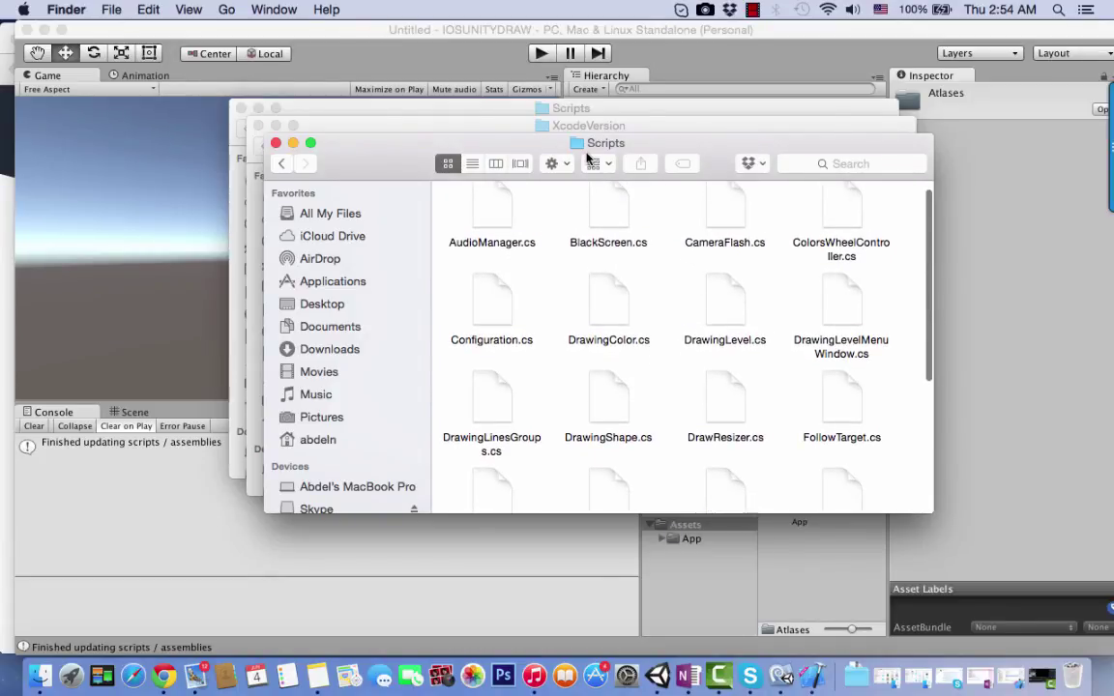
# Step: Minimize the other application windows, close the extra Finder windows and move the project's Scripts window off the desktop's Scripts folder
pyautogui.moveTo(380, 145); pyautogui.dragTo(477, 160)
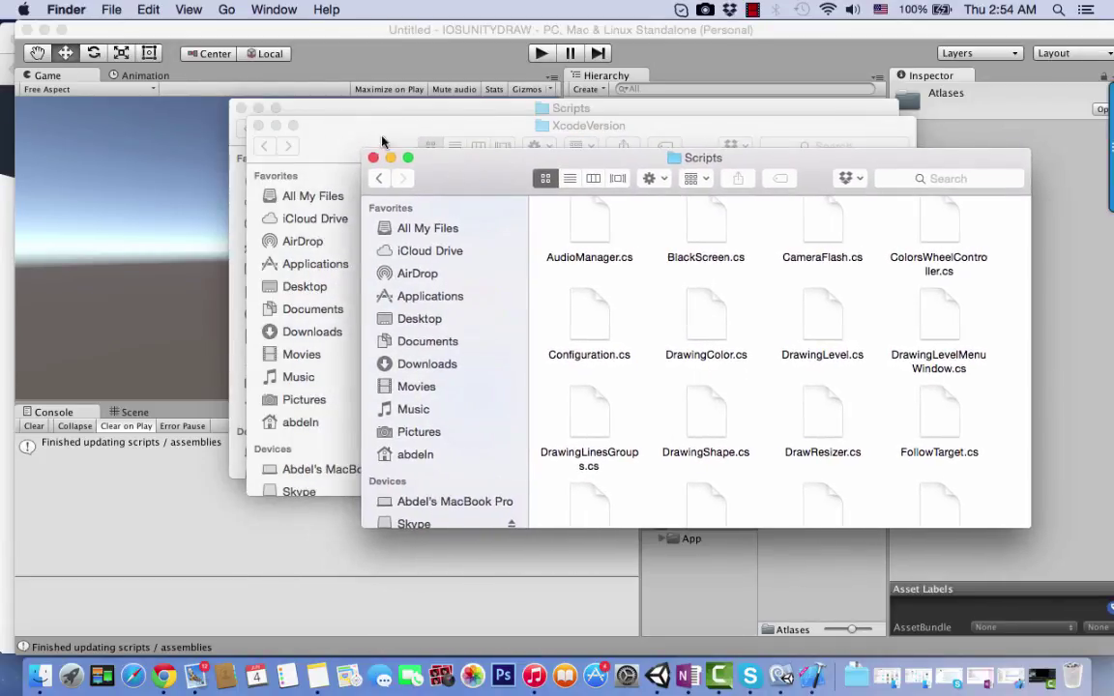
pyautogui.click(46, 30)
pyautogui.click(33, 38)
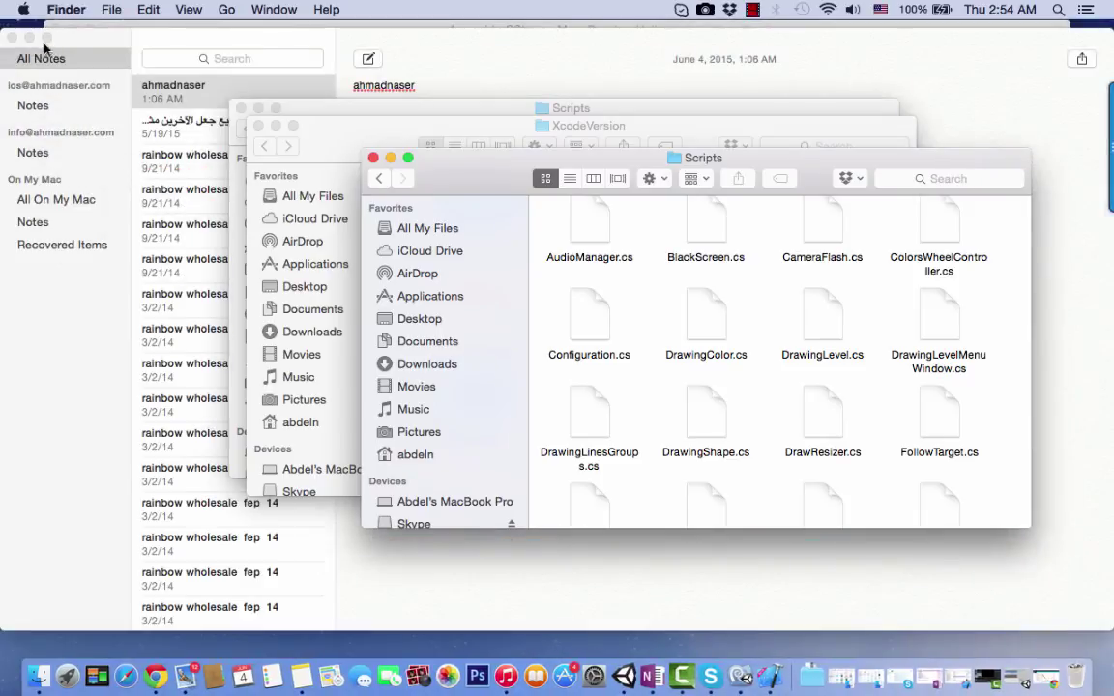
pyautogui.click(29, 38)
pyautogui.click(65, 27)
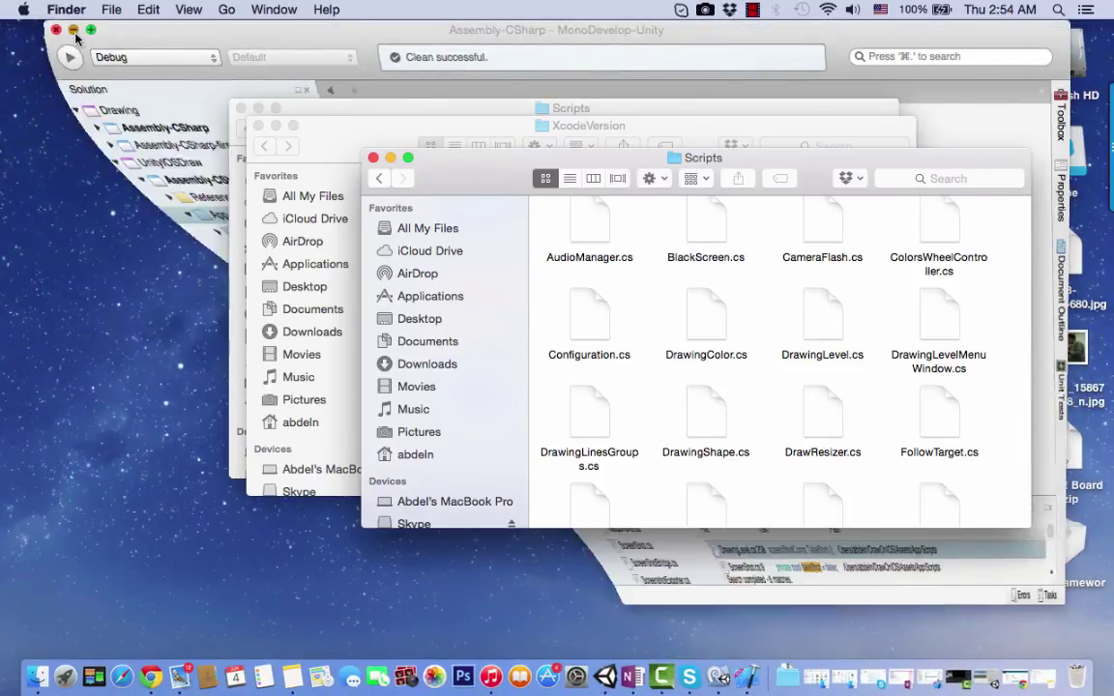
pyautogui.click(259, 126)
pyautogui.click(242, 109)
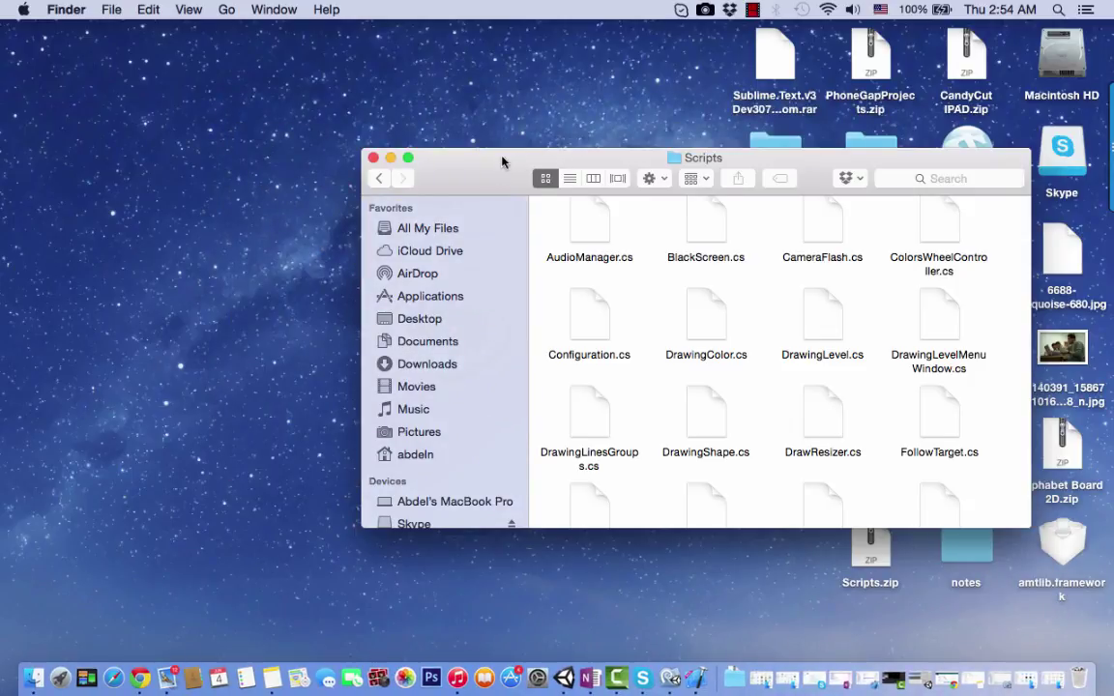
pyautogui.moveTo(505, 165); pyautogui.dragTo(312, 75)
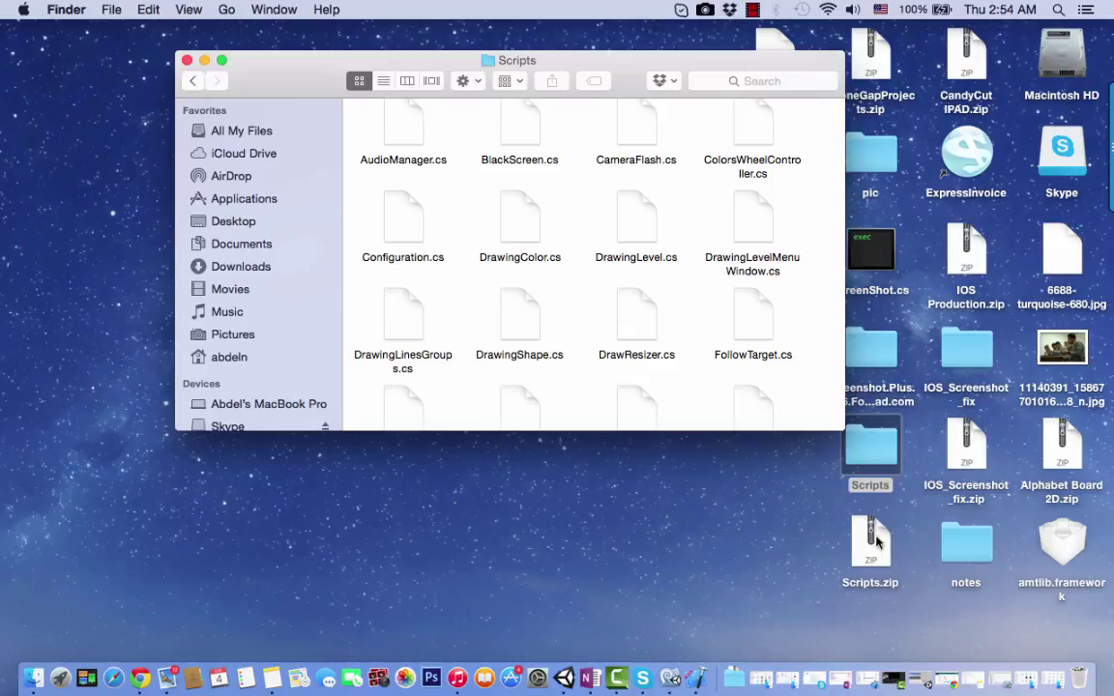
# Step: Move all items from the desktop's Scripts folder into the project's Scripts folder, replacing every existing file
pyautogui.doubleClick(870, 444)
pyautogui.press('super+a')
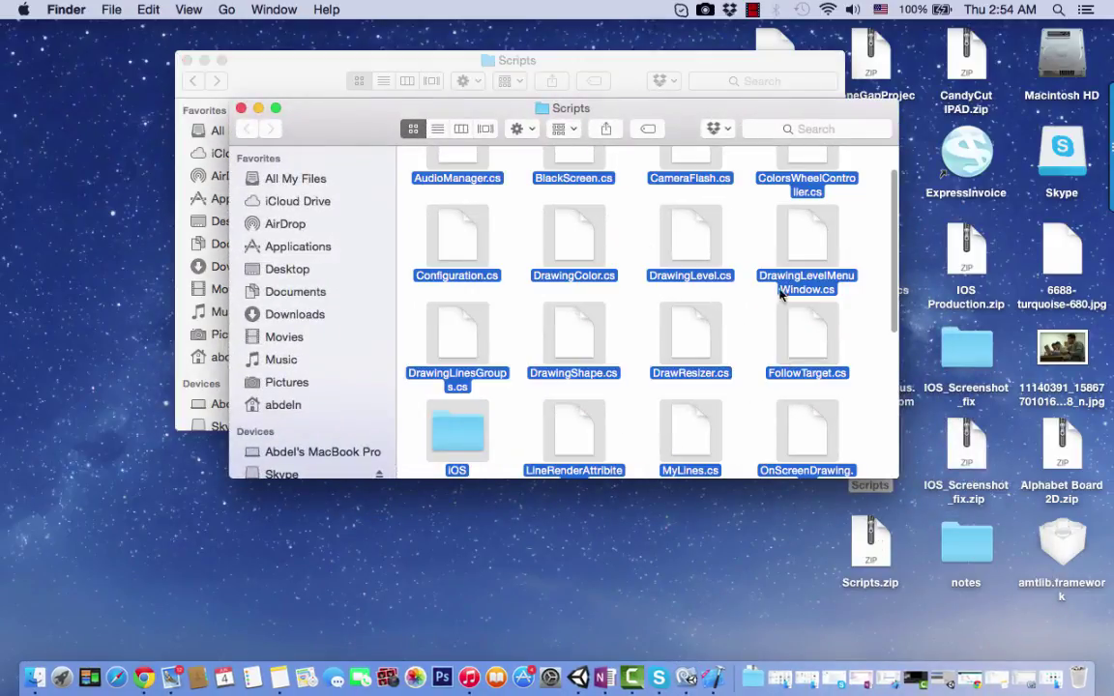
pyautogui.moveTo(319, 103); pyautogui.dragTo(673, 270)
pyautogui.moveTo(812, 412); pyautogui.dragTo(562, 206)
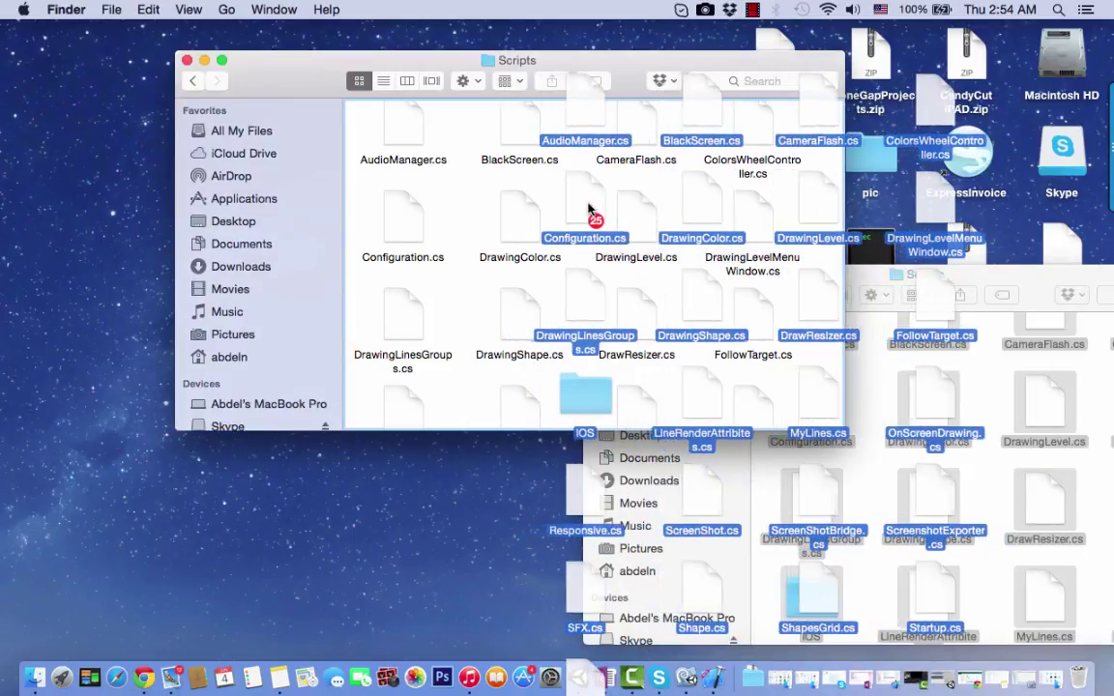
pyautogui.moveTo(590, 208); pyautogui.dragTo(592, 208)
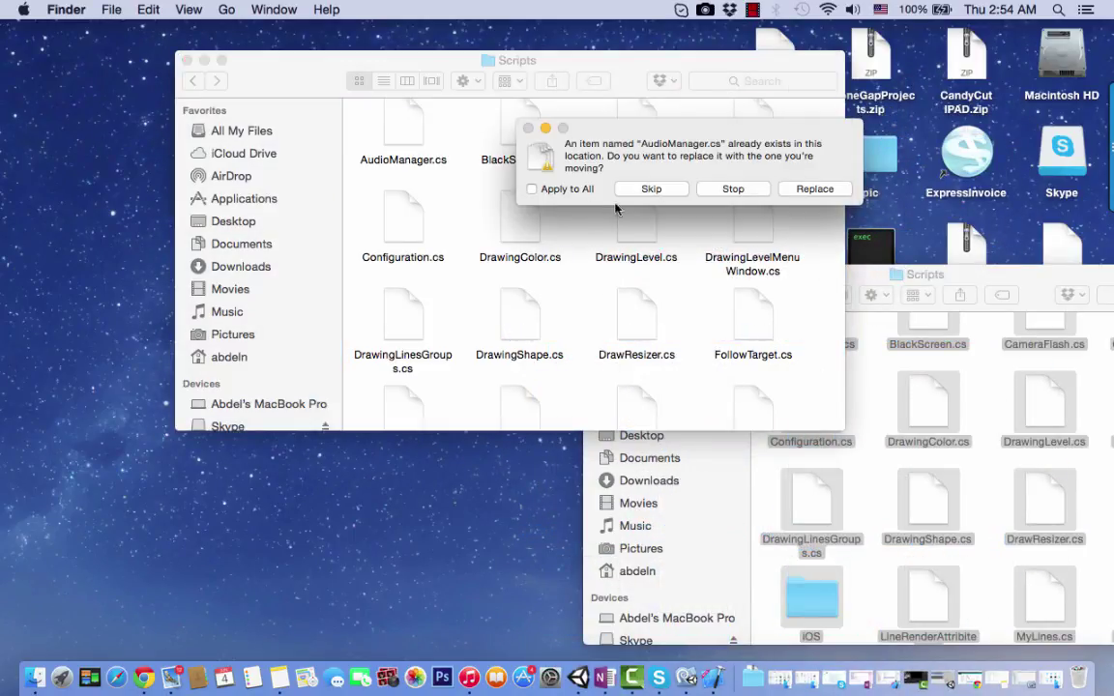
pyautogui.click(576, 188)
pyautogui.click(813, 189)
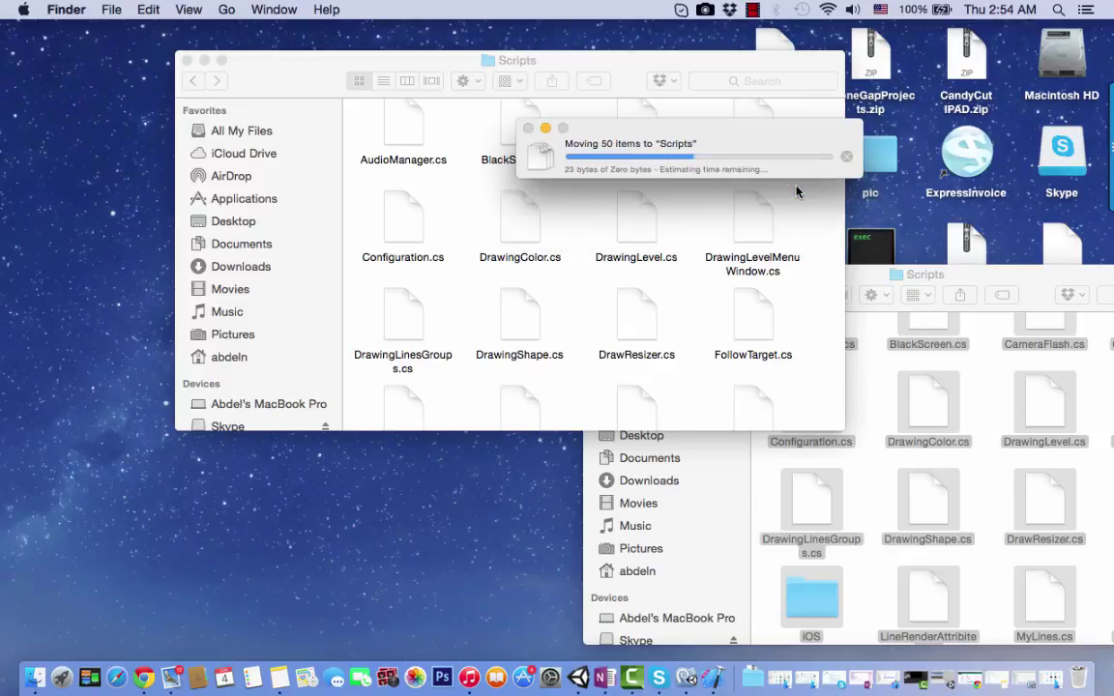
# Step: Look over the files in the project's Scripts folder
pyautogui.scroll(-3, 647, 271)
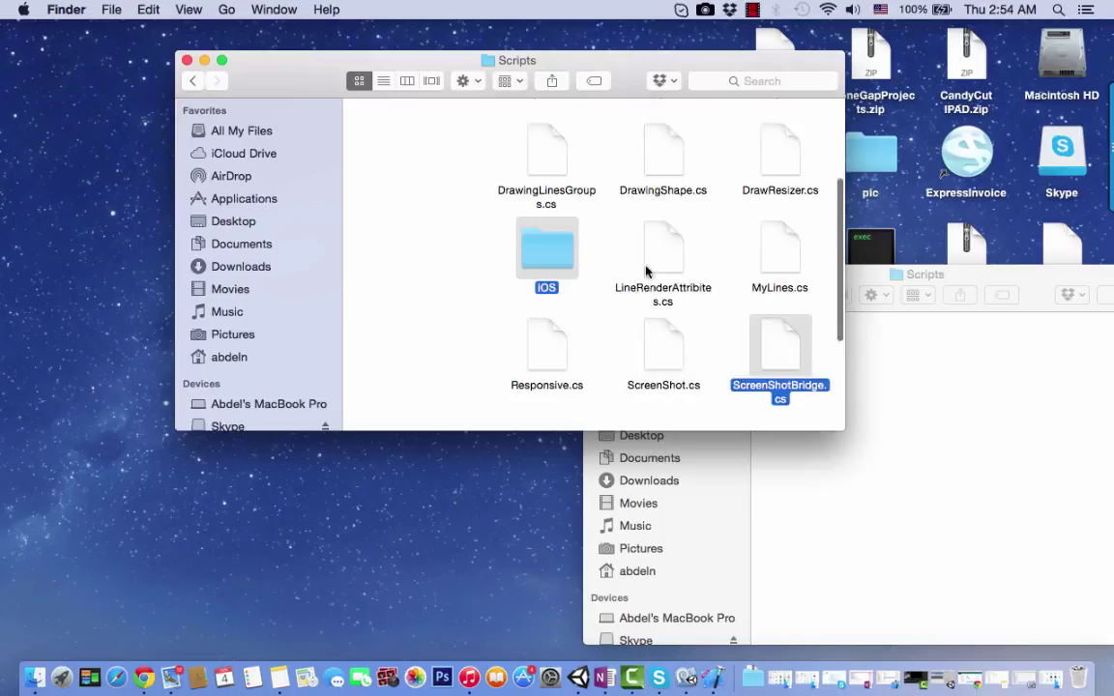
pyautogui.scroll(-1, 763, 263)
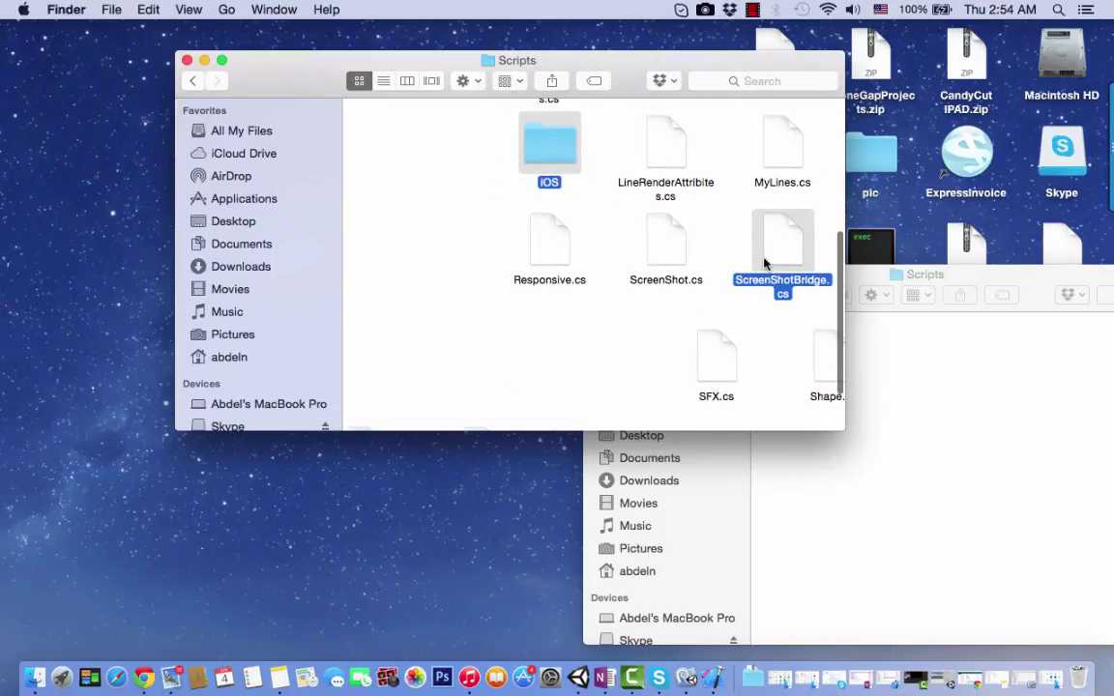
pyautogui.scroll(10, 768, 178)
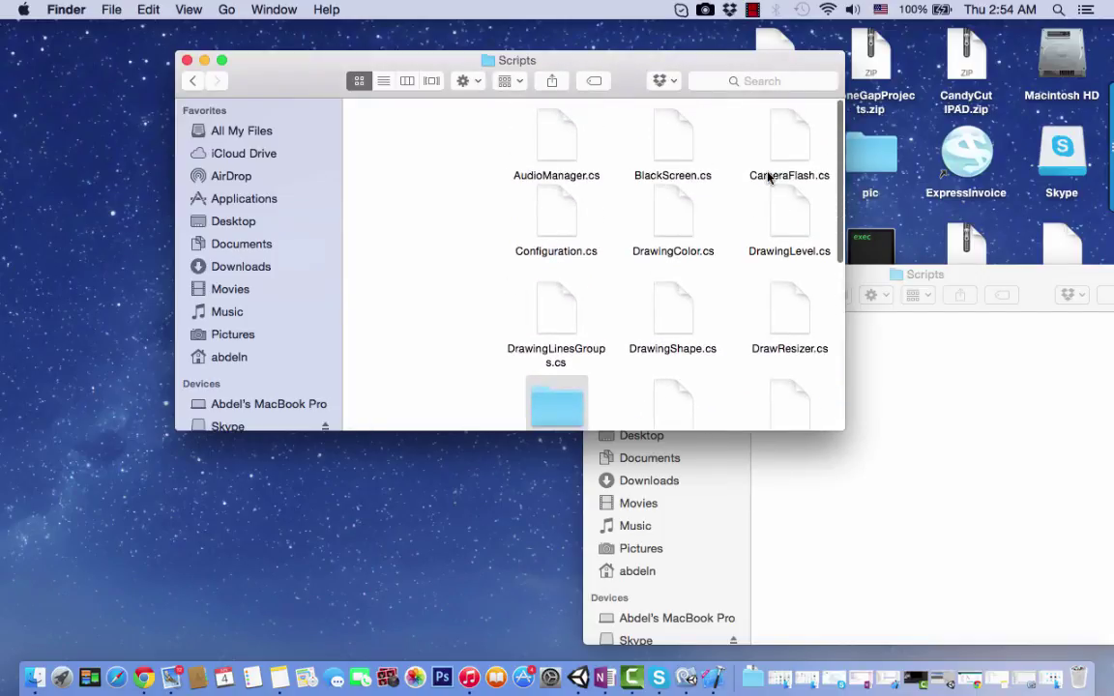
pyautogui.scroll(-4, 534, 222)
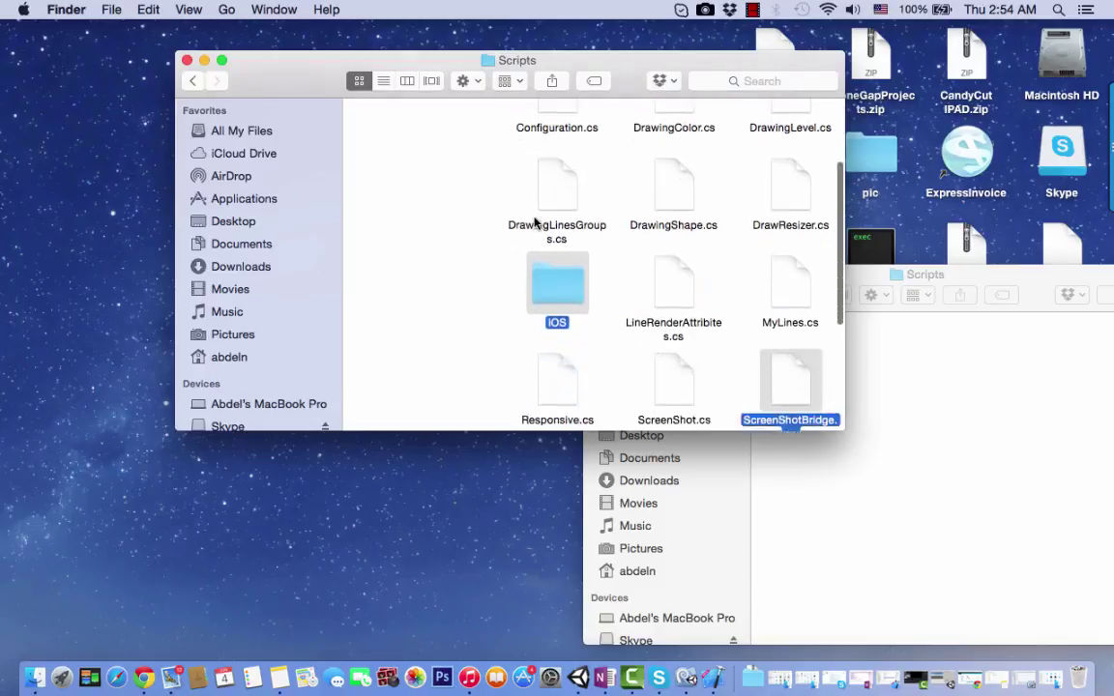
pyautogui.scroll(-3, 533, 222)
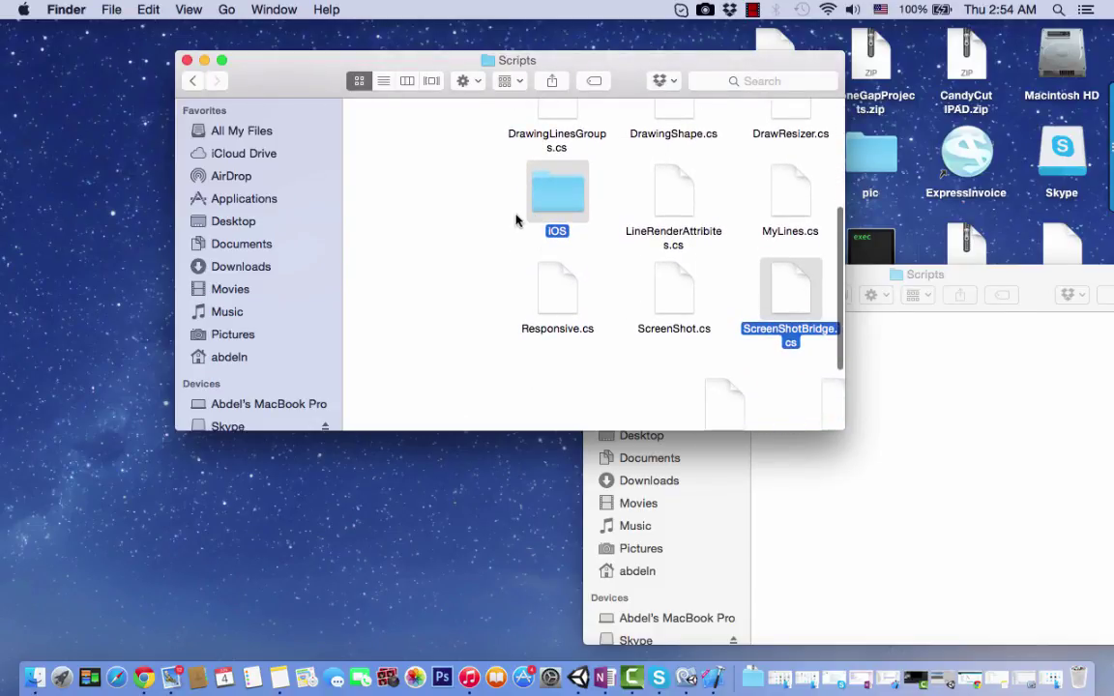
# Step: Minimize the project's Scripts window, switch to the Unity editor and clear the console
pyautogui.click(204, 61)
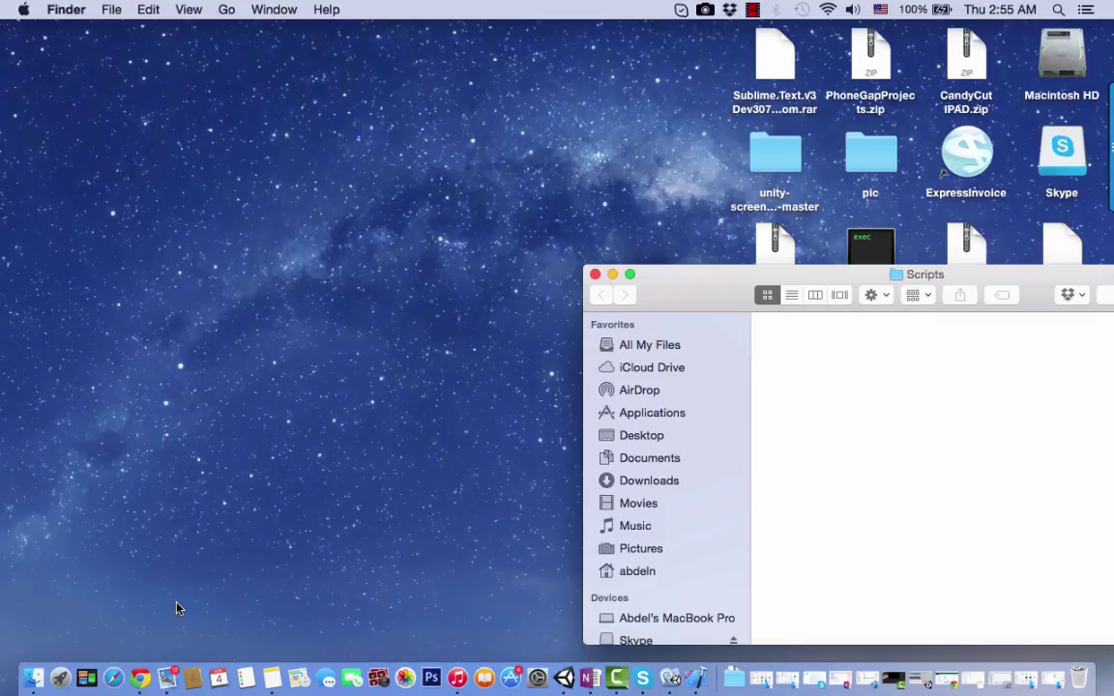
pyautogui.click(563, 678)
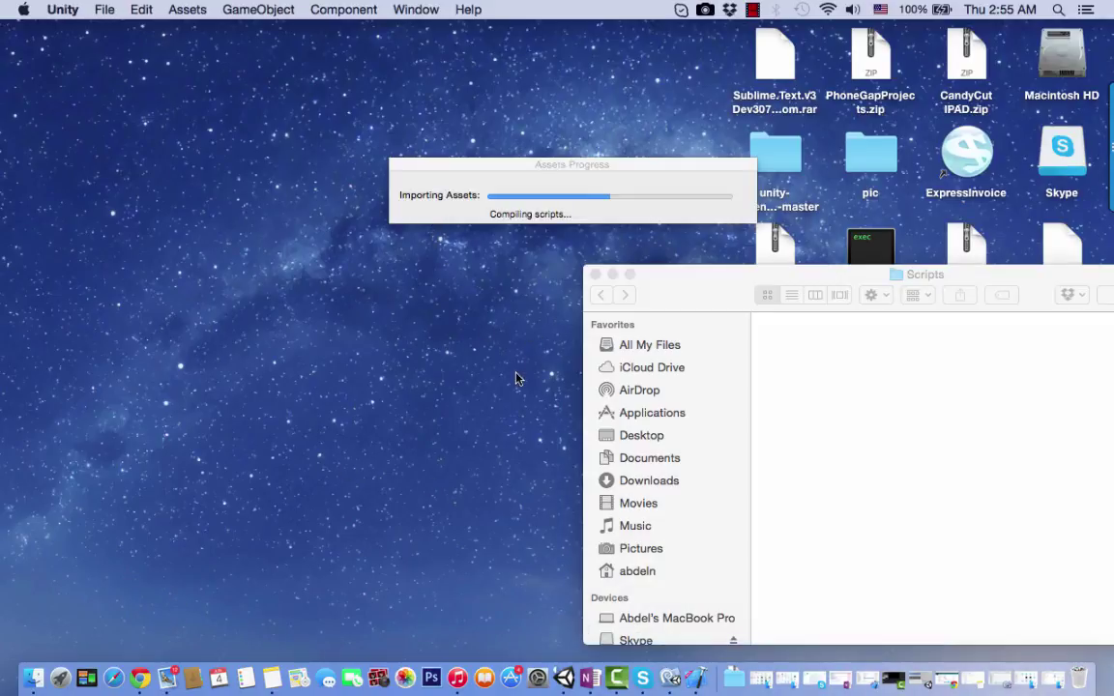
pyautogui.click(566, 680)
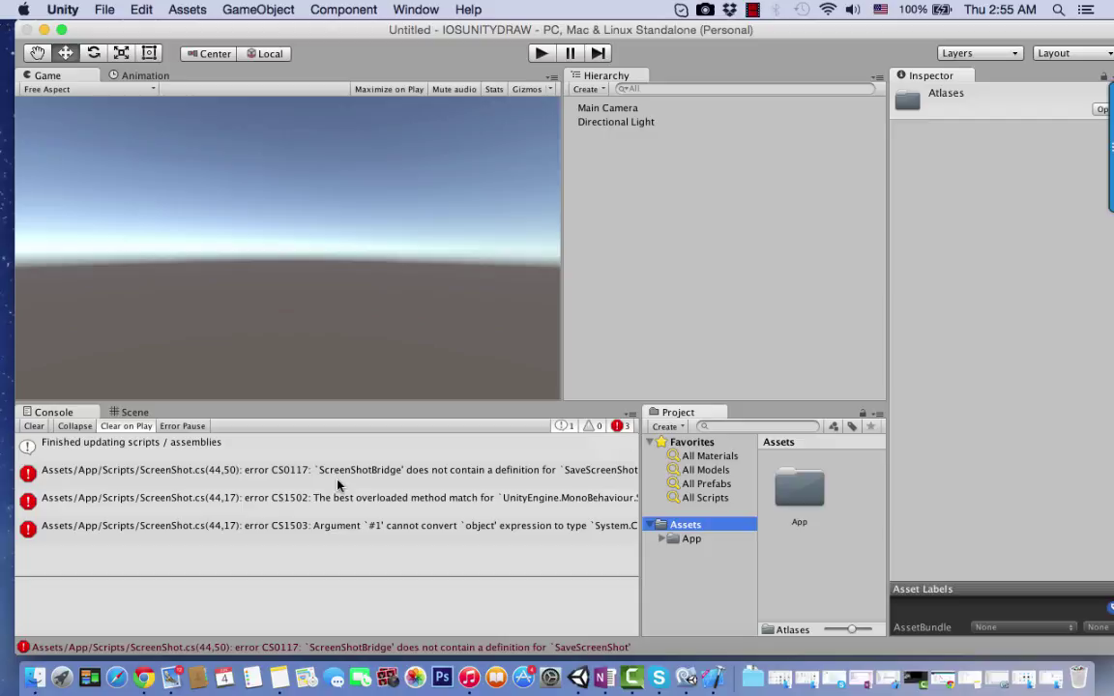
pyautogui.click(33, 425)
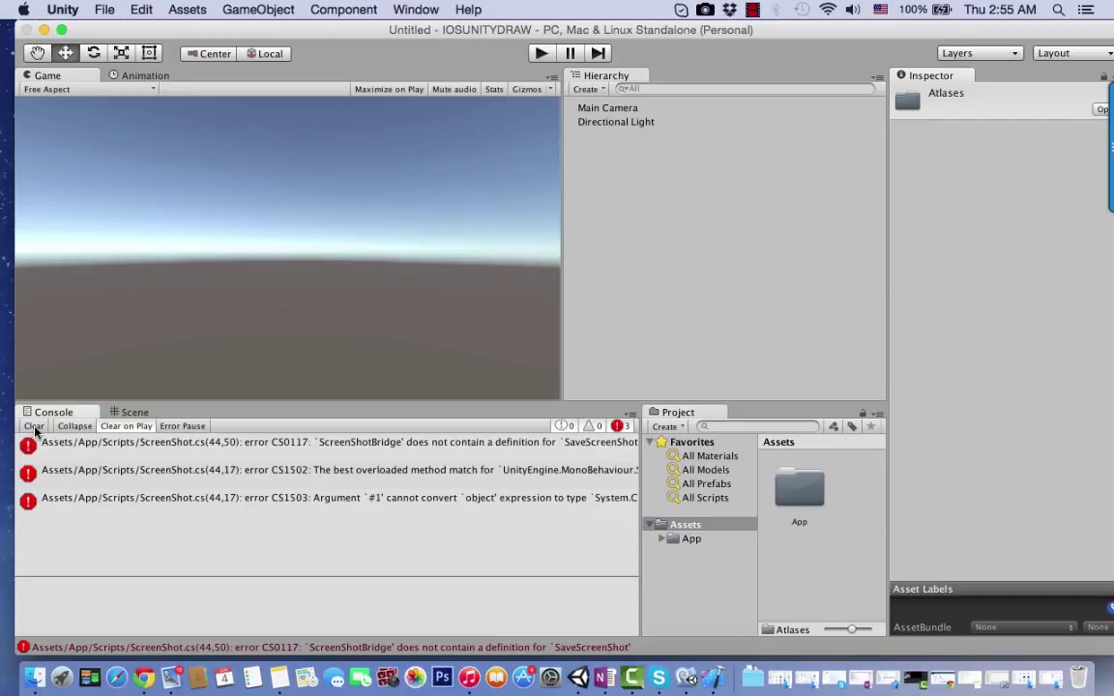
# Step: Open the Startup scene from the App folder's Scenes subfolder and try to run it in play mode
pyautogui.click(694, 542)
pyautogui.scroll(-5, 856, 529)
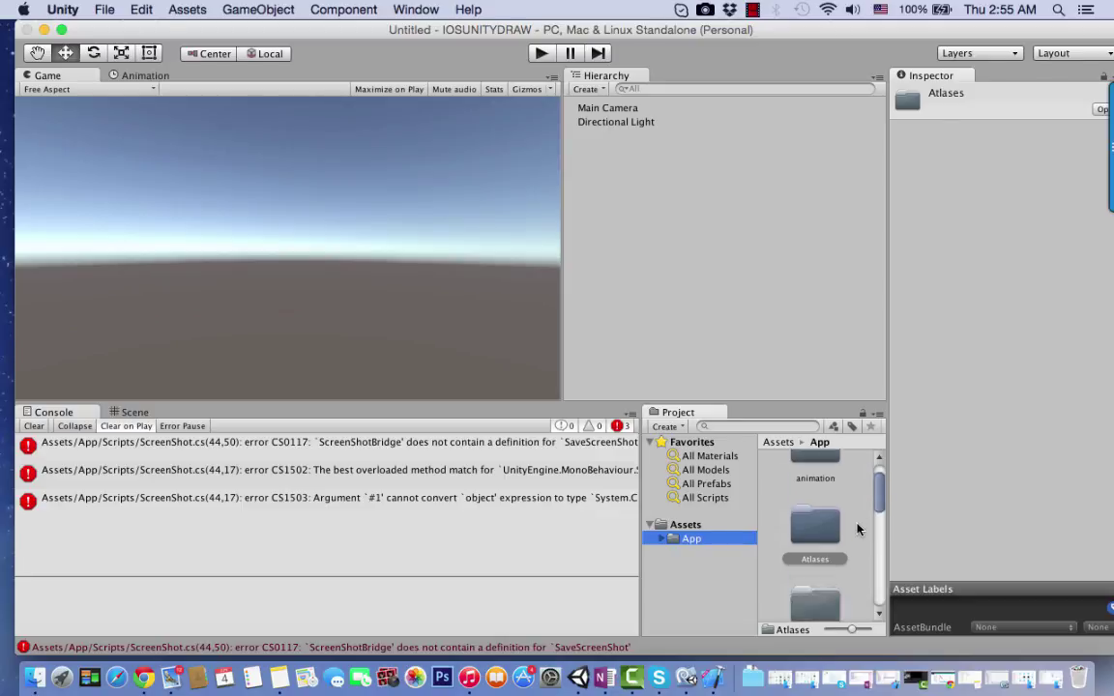
pyautogui.scroll(-3, 856, 528)
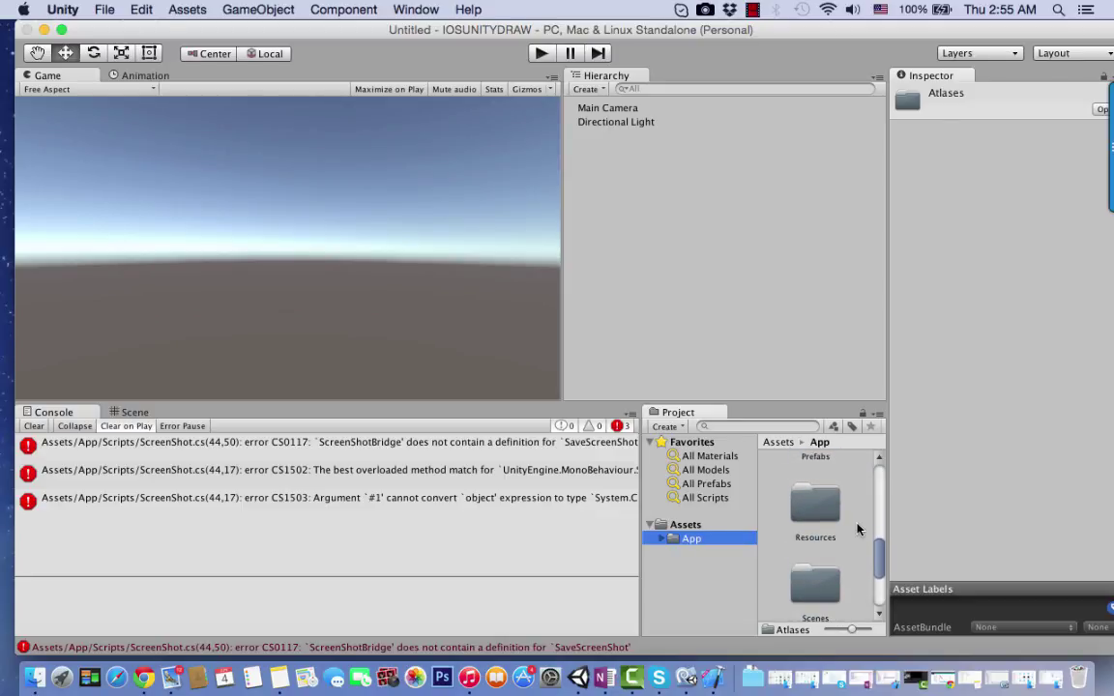
pyautogui.scroll(-1, 856, 529)
pyautogui.click(827, 529)
pyautogui.doubleClick(827, 530)
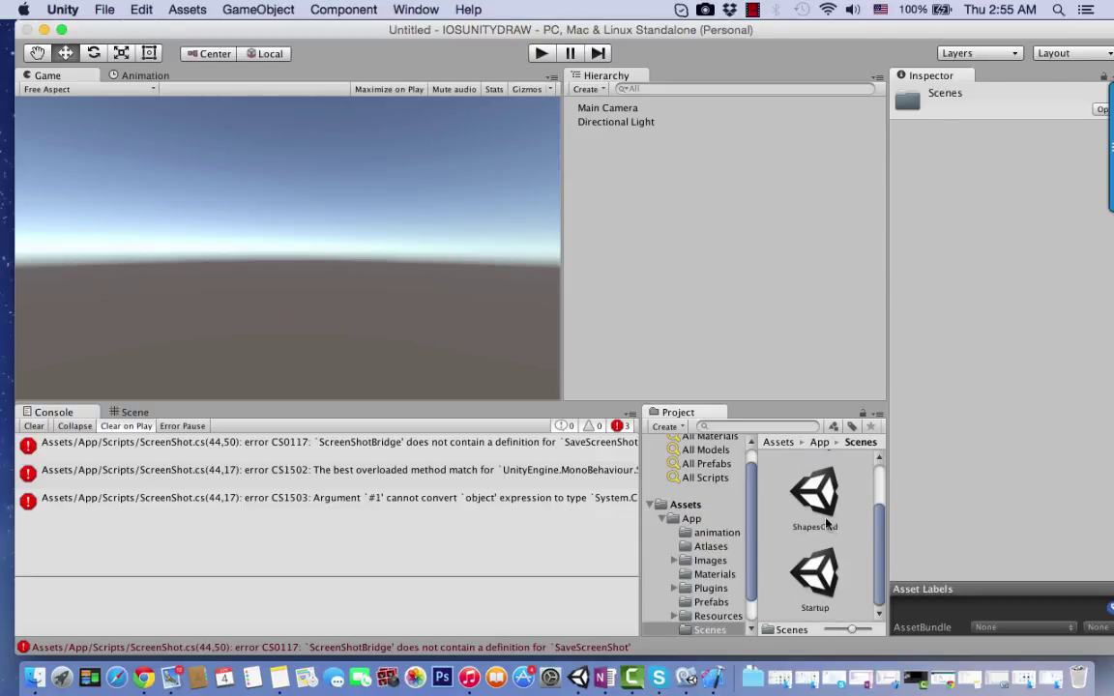
pyautogui.click(822, 607)
pyautogui.doubleClick(822, 607)
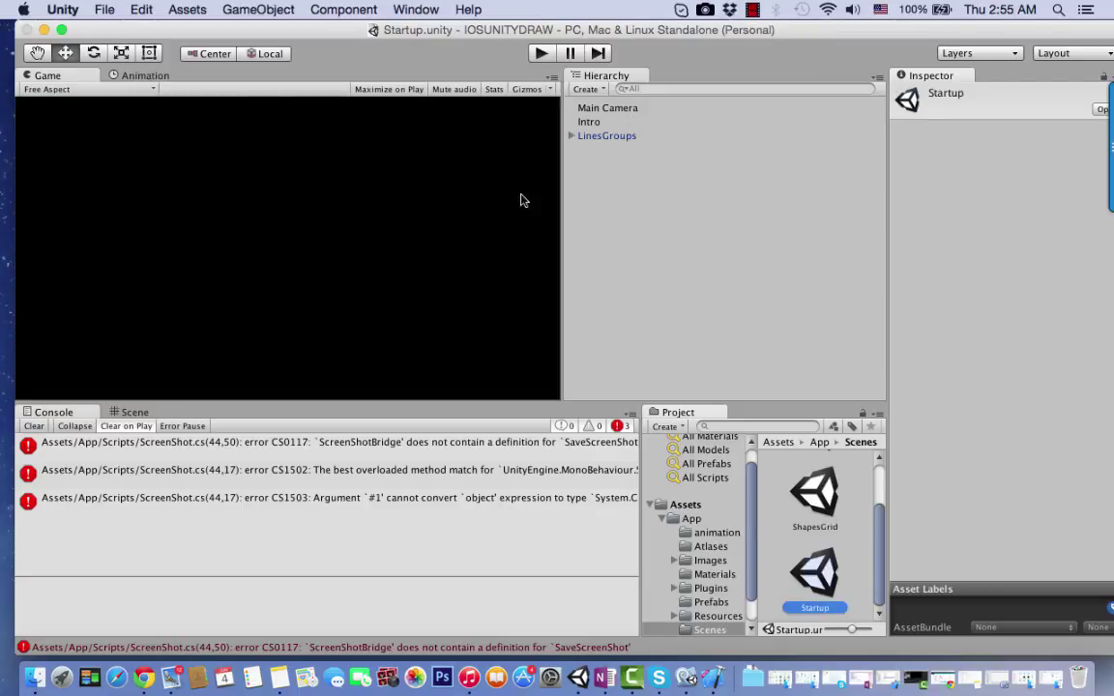
pyautogui.click(541, 53)
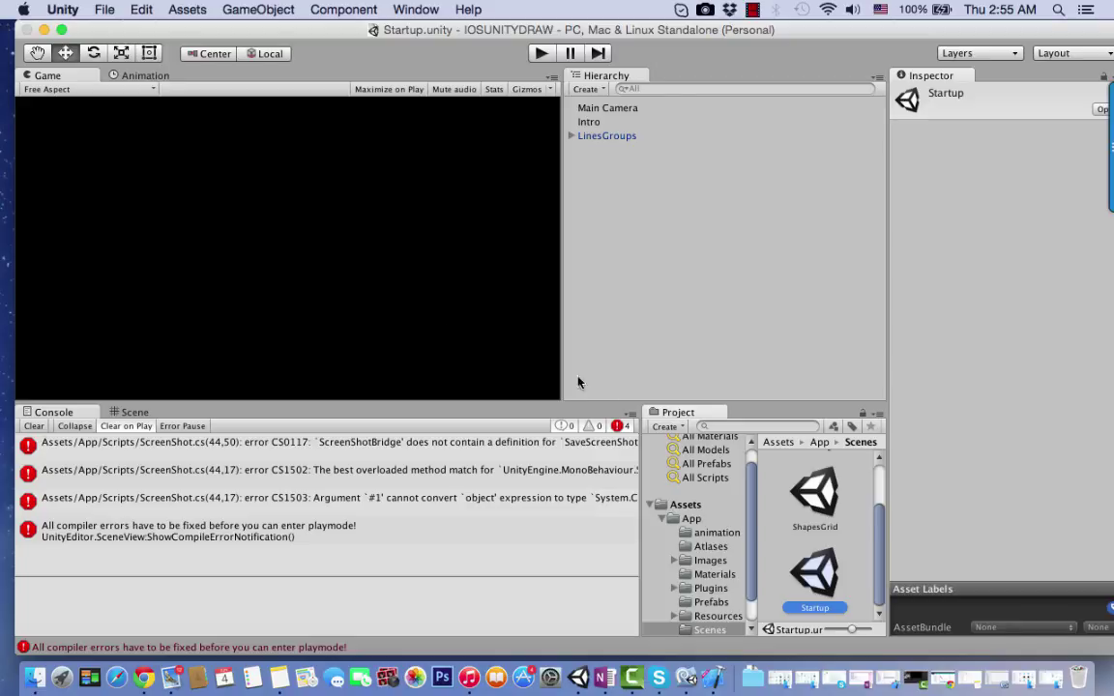
# Step: Build the project for the iOS platform as IOSDRAWONSCREEN in the IOSUNITYDRAW folder
pyautogui.click(103, 11)
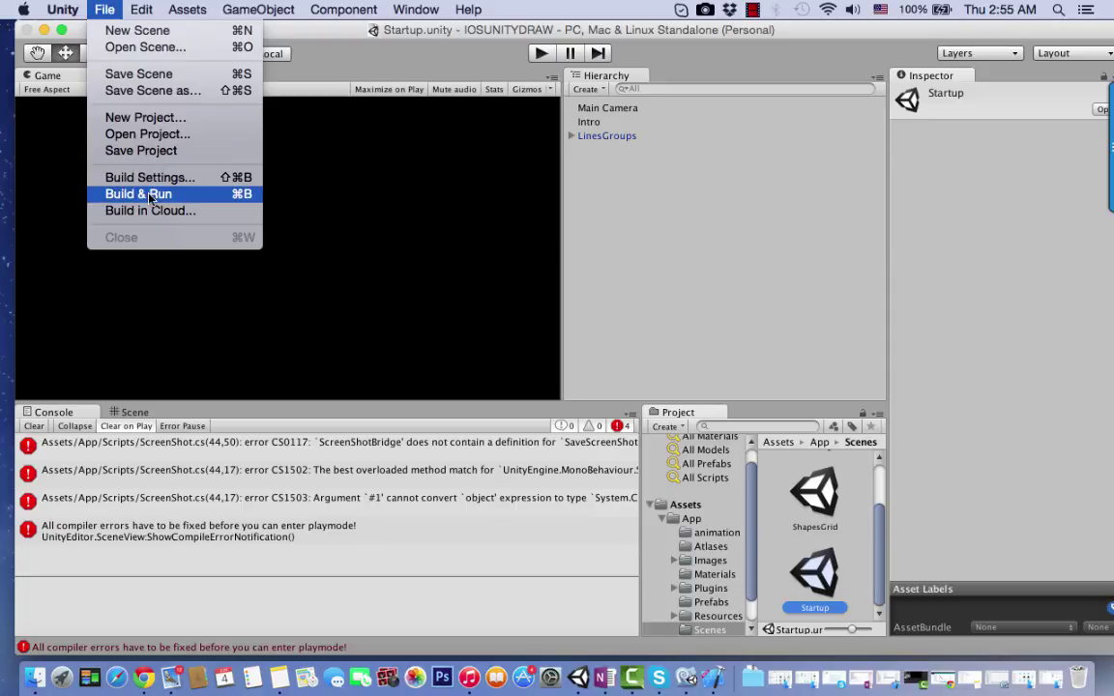
pyautogui.click(154, 178)
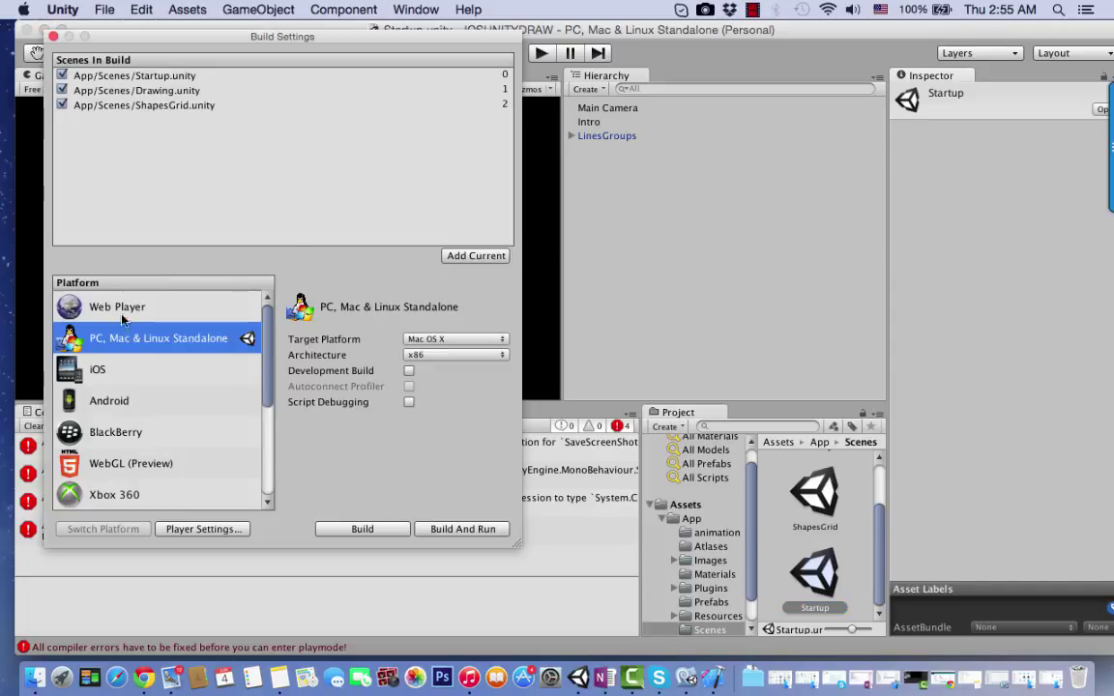
pyautogui.click(96, 367)
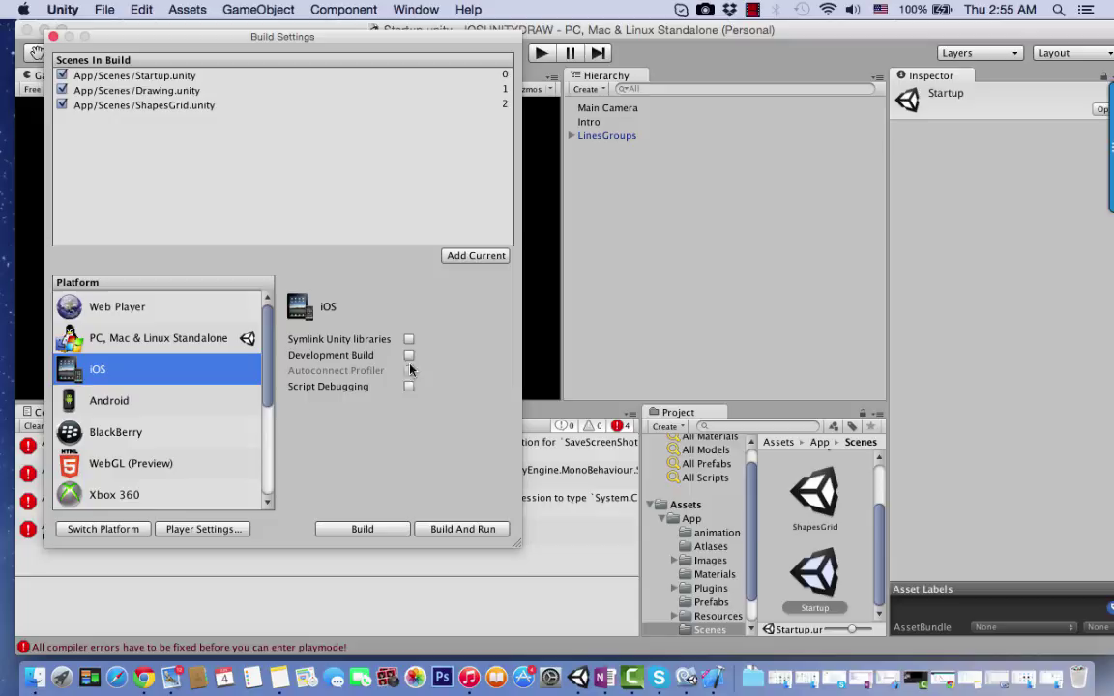
pyautogui.click(385, 536)
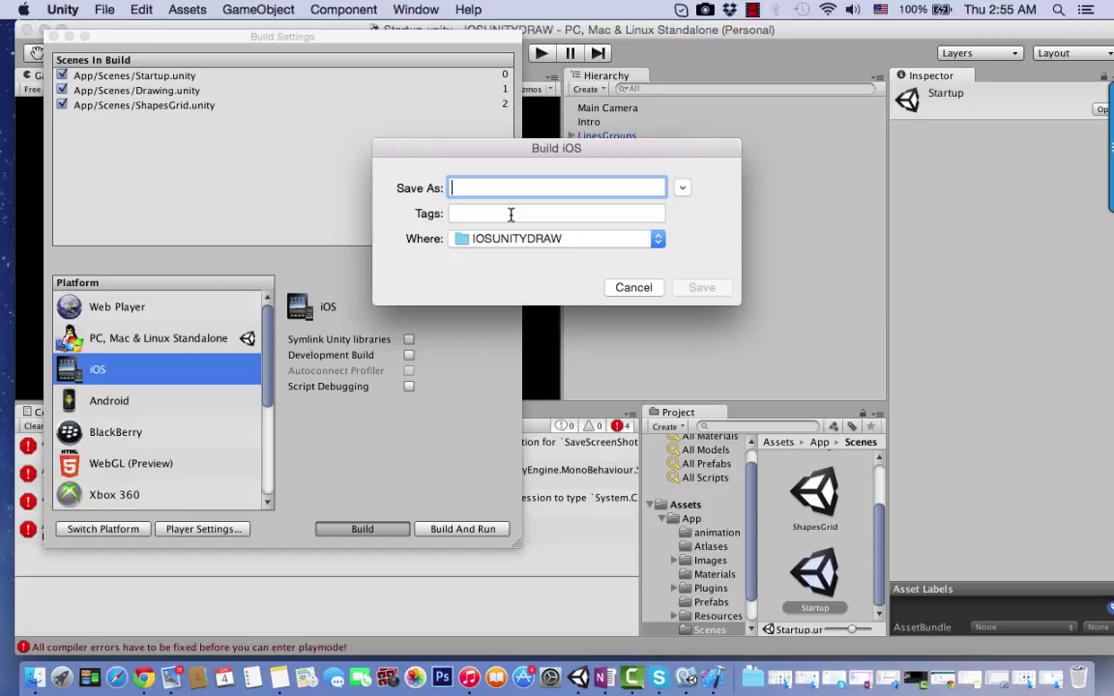
pyautogui.write('IOA')
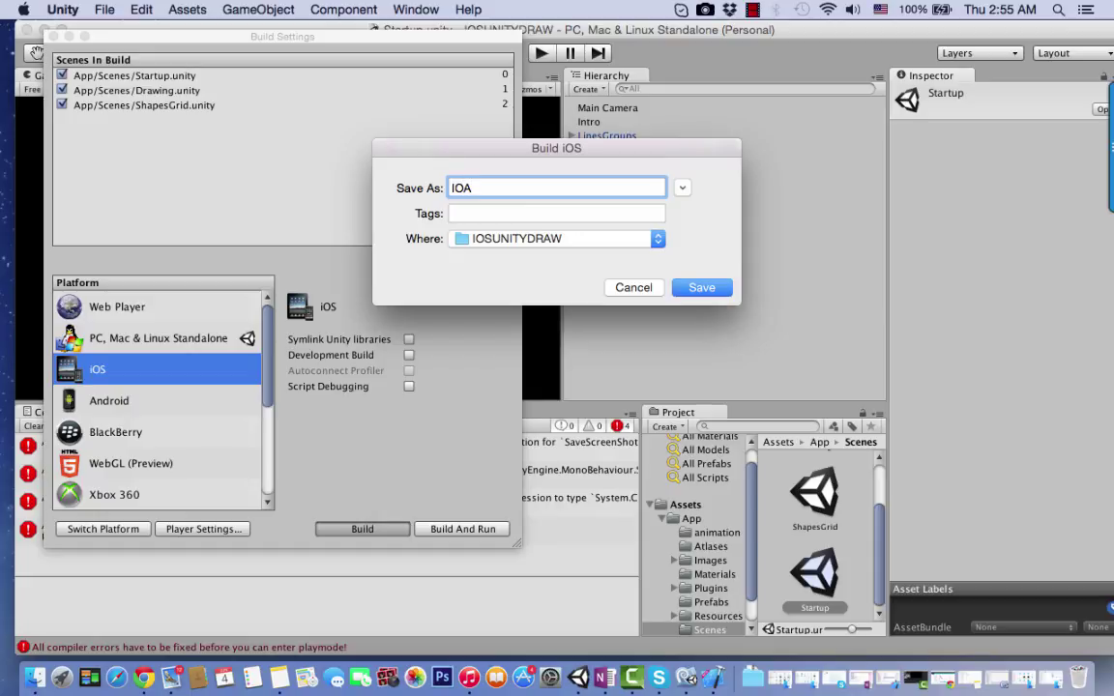
pyautogui.write('SDRAWONSCREEN')
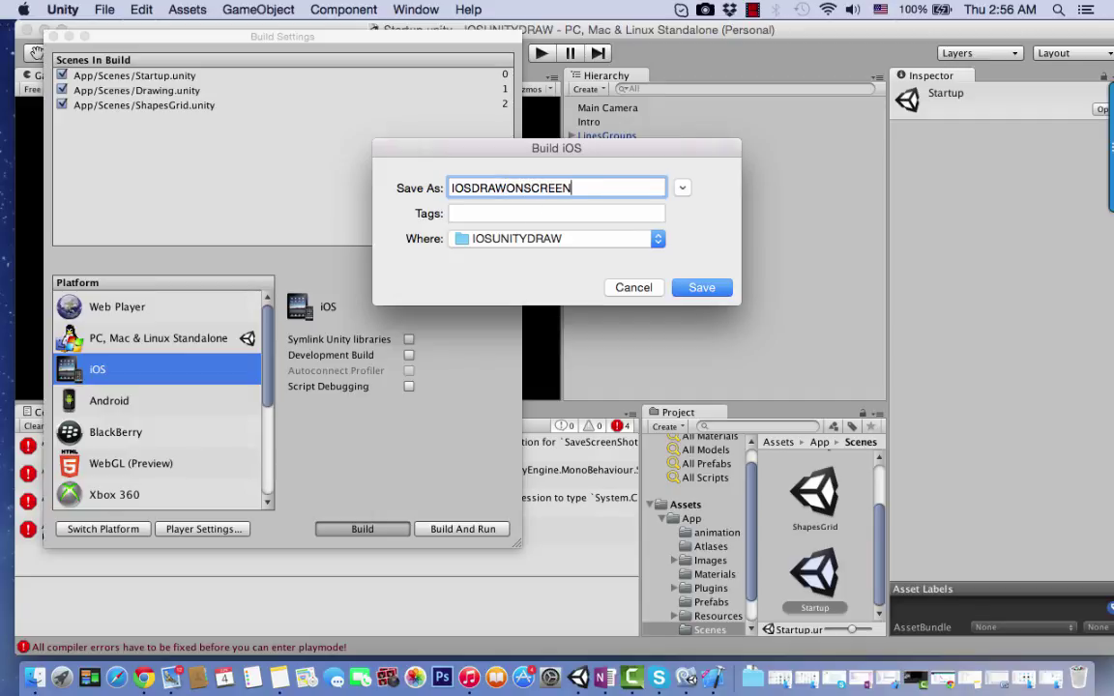
pyautogui.click(702, 288)
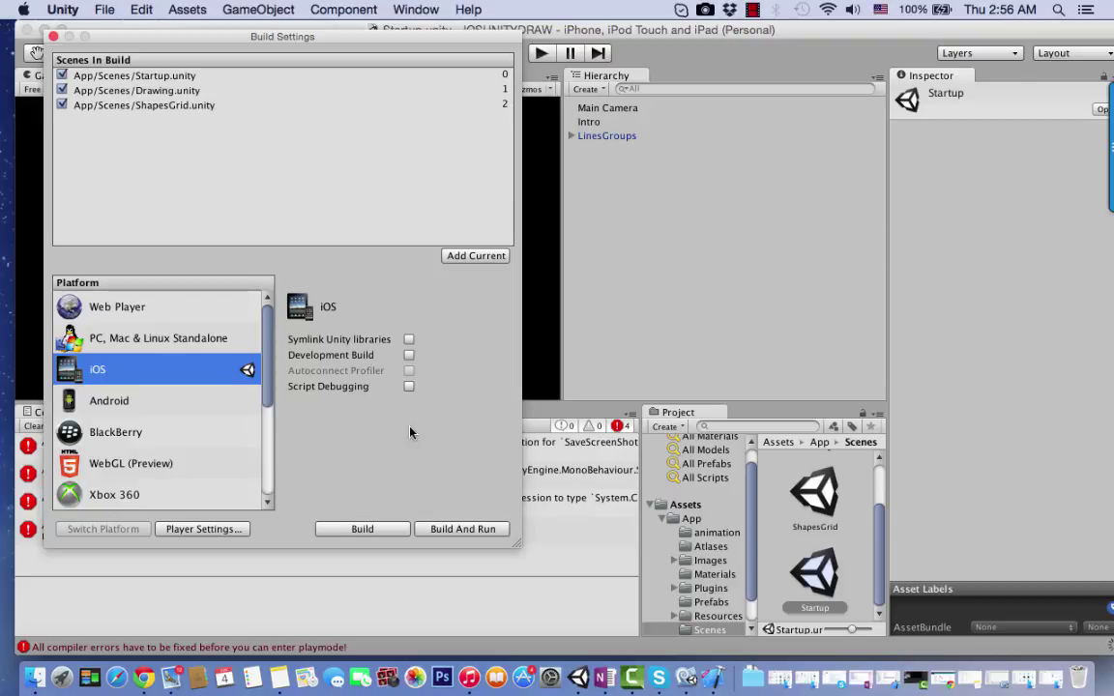
pyautogui.press('super+b')
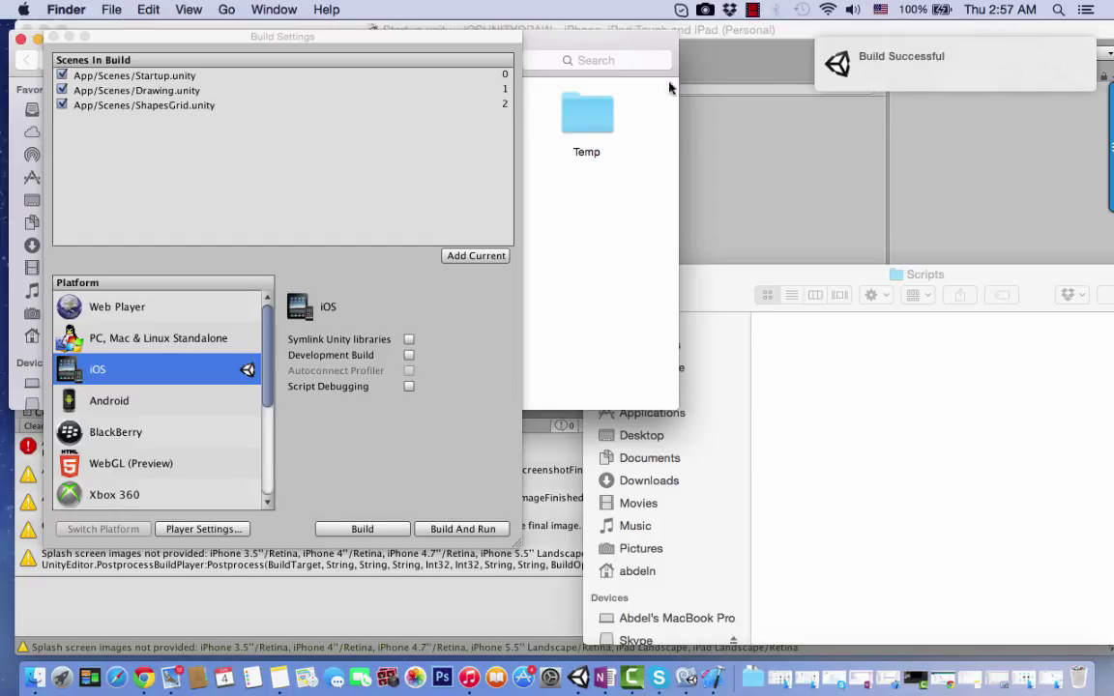
# Step: Close the Build Settings and open Unity-iPhone.xcodeproj from the IOSDRAWONSCREEN folder in Xcode
pyautogui.click(54, 39)
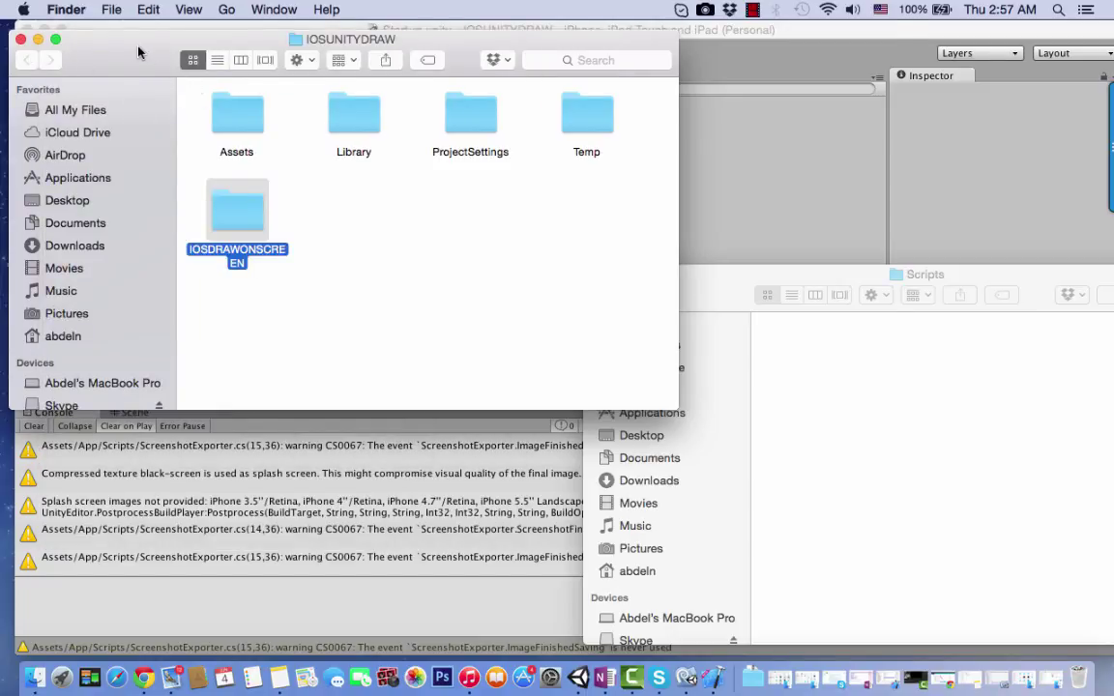
pyautogui.moveTo(123, 40); pyautogui.dragTo(284, 89)
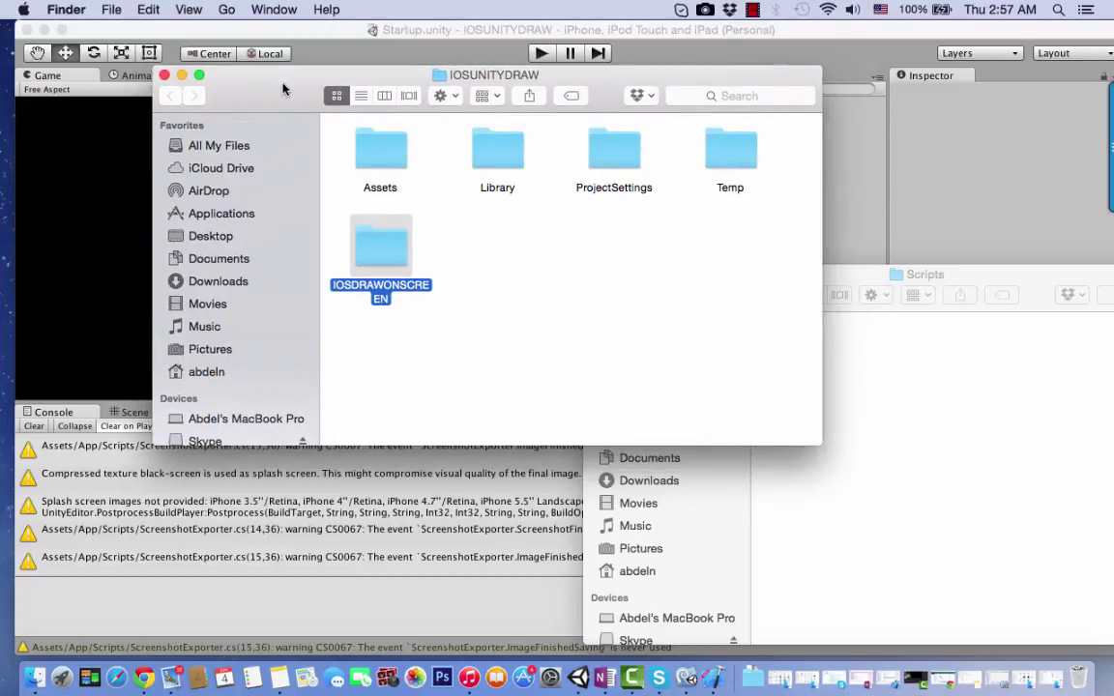
pyautogui.click(478, 248)
pyautogui.click(401, 251)
pyautogui.doubleClick(368, 241)
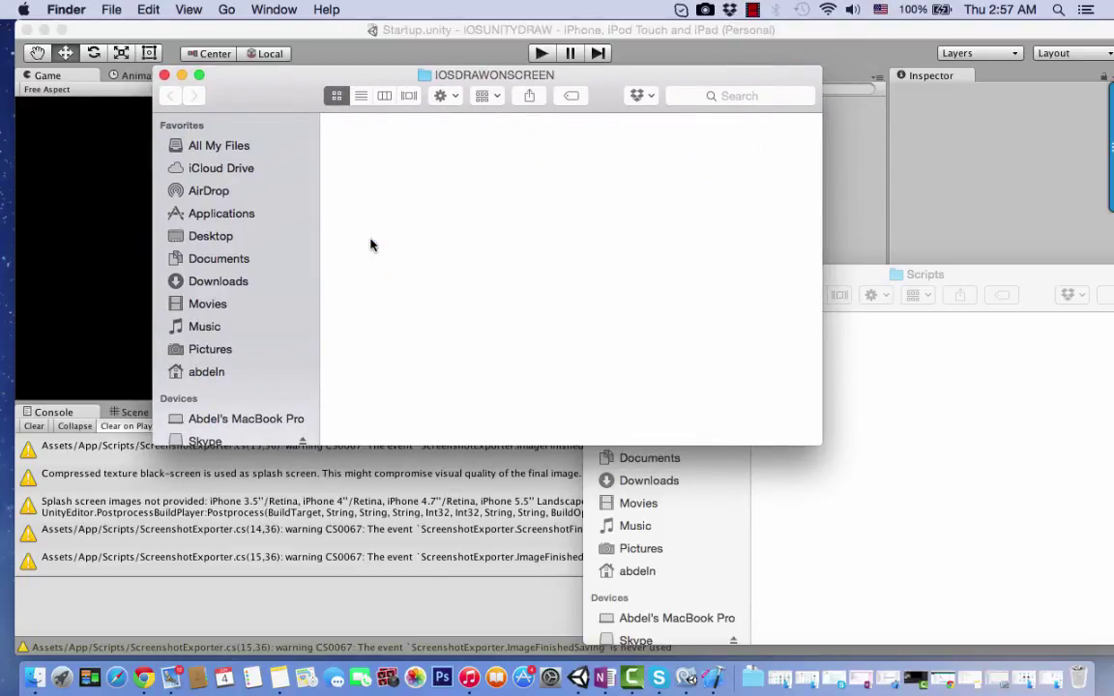
pyautogui.click(604, 353)
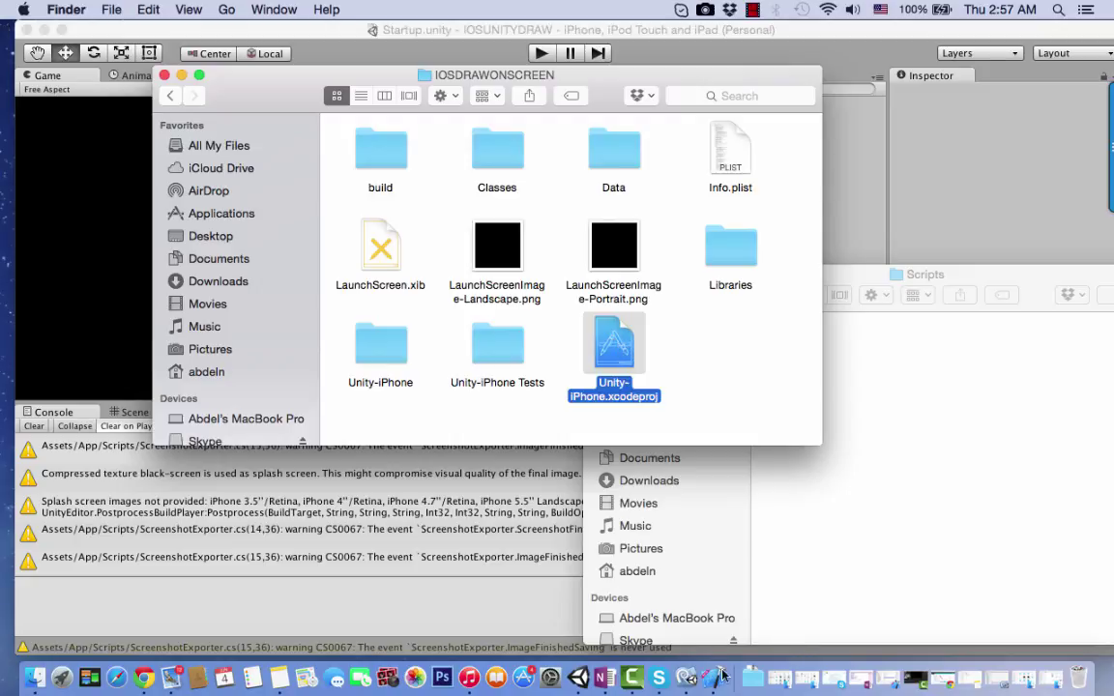
pyautogui.doubleClick(621, 336)
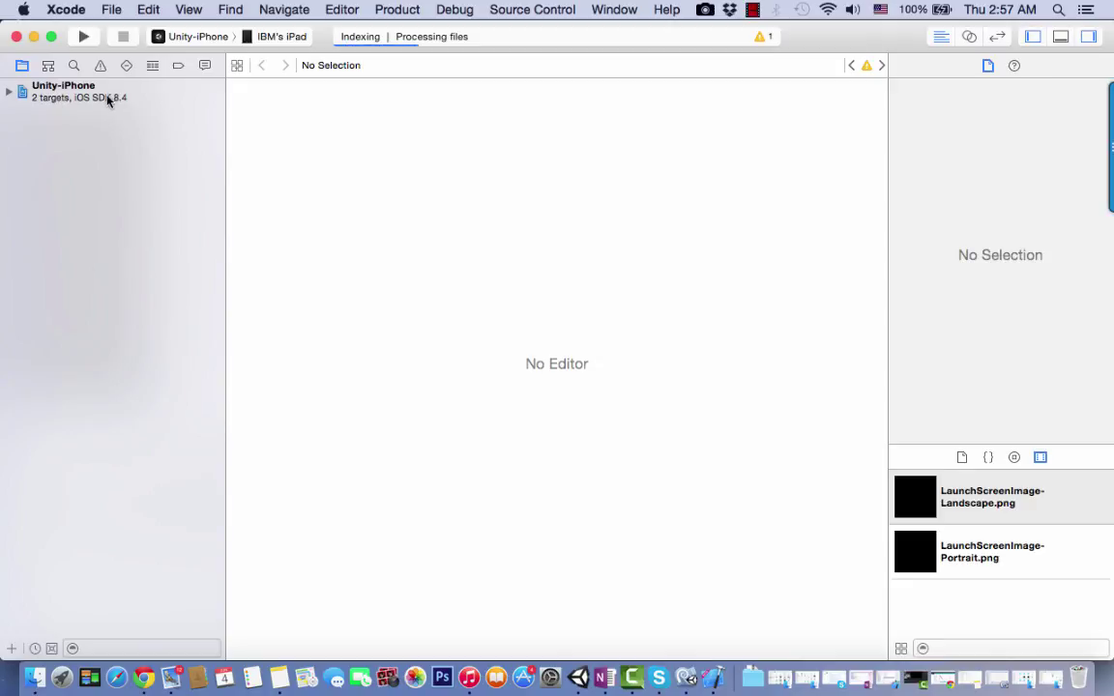
# Step: Expand the Link Binary With Libraries list in the build phases of the Unity-iPhone target
pyautogui.click(78, 97)
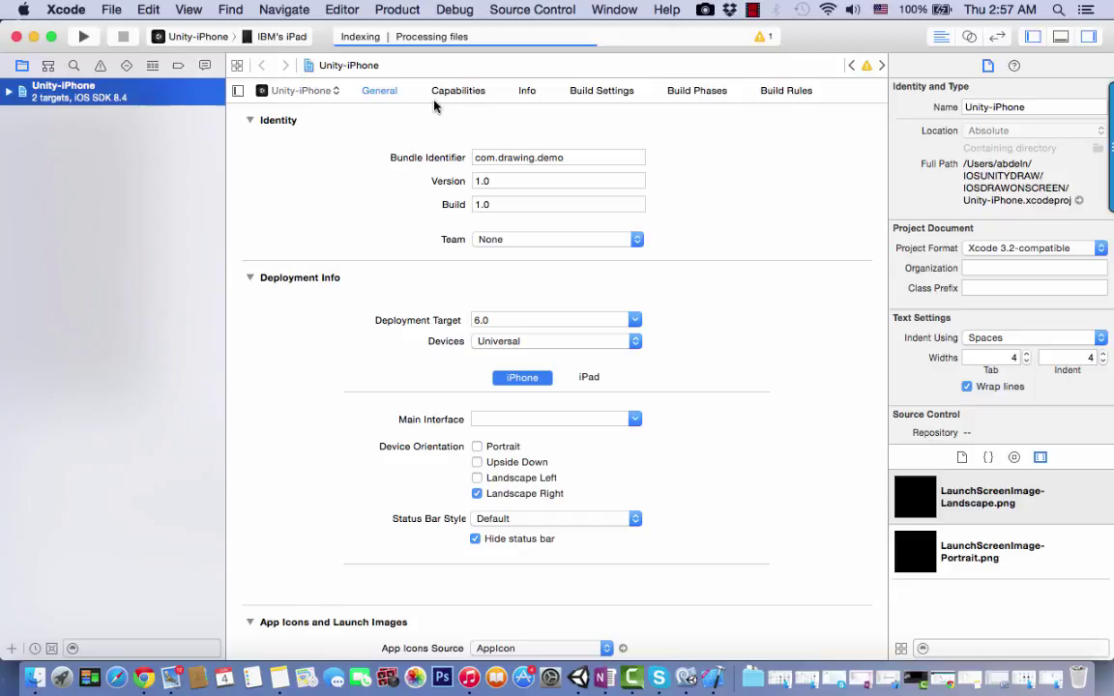
pyautogui.click(692, 90)
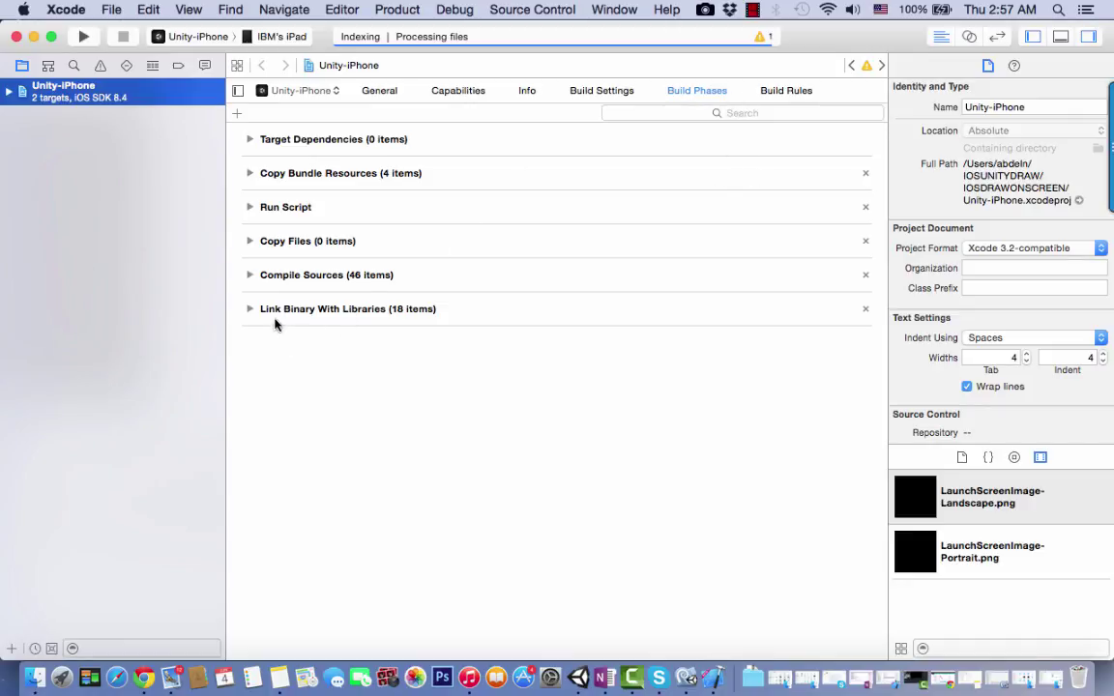
pyautogui.click(325, 310)
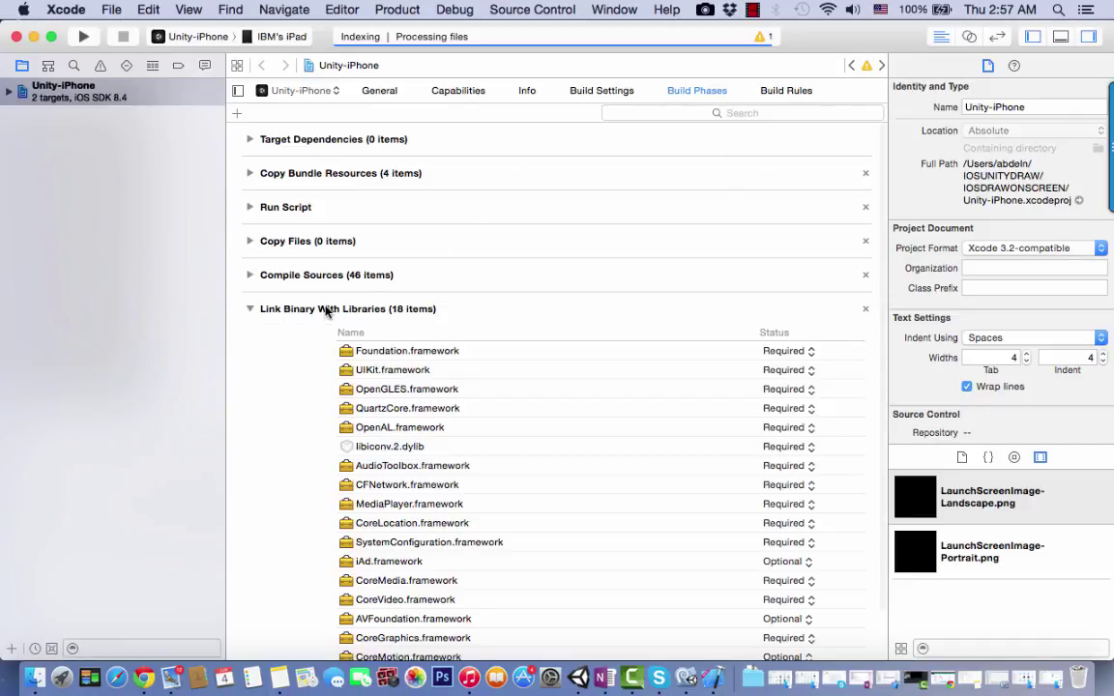
pyautogui.rightClick(387, 365)
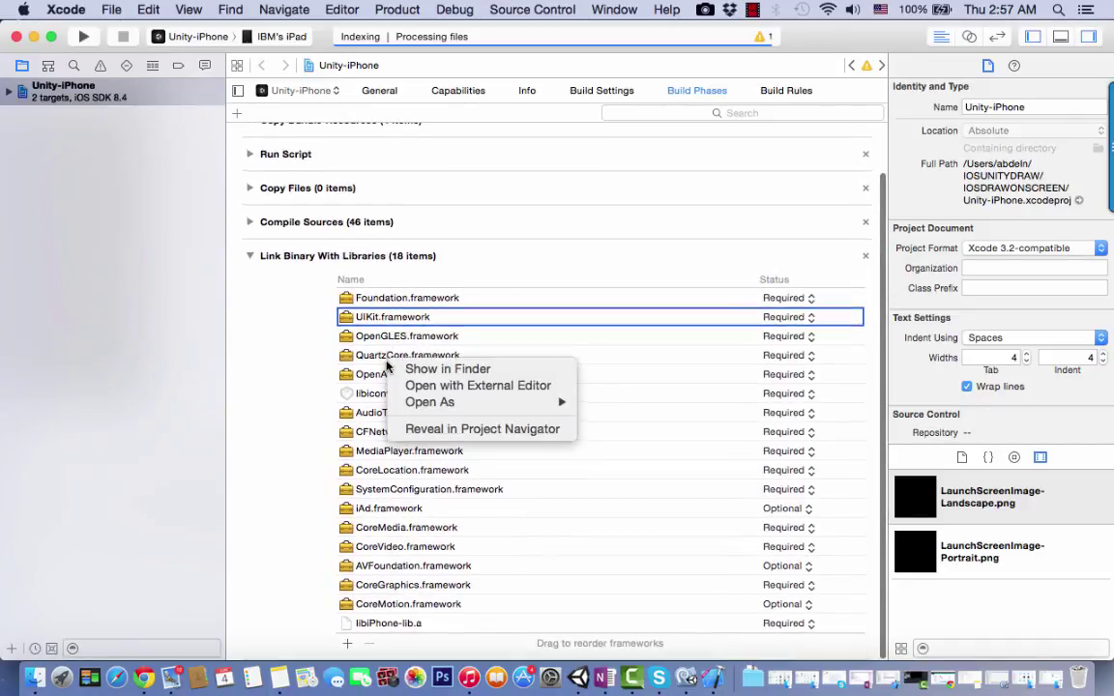
# Step: Add AssetsLibrary.framework to the libraries linked with the Unity-iPhone target
pyautogui.click(349, 646)
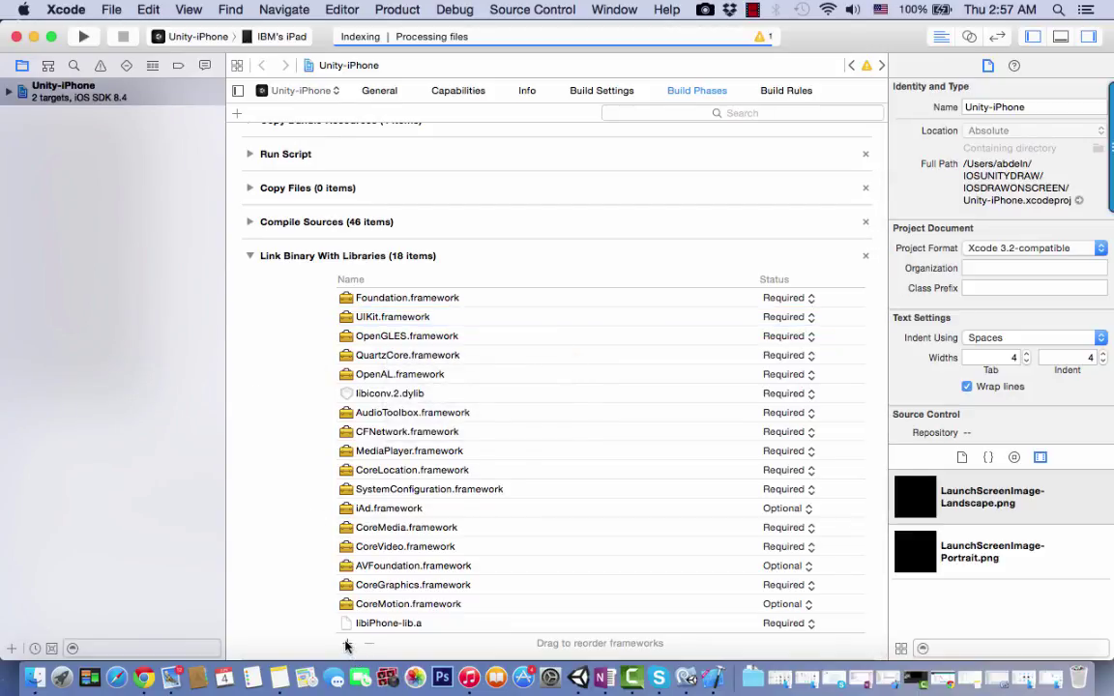
pyautogui.click(349, 645)
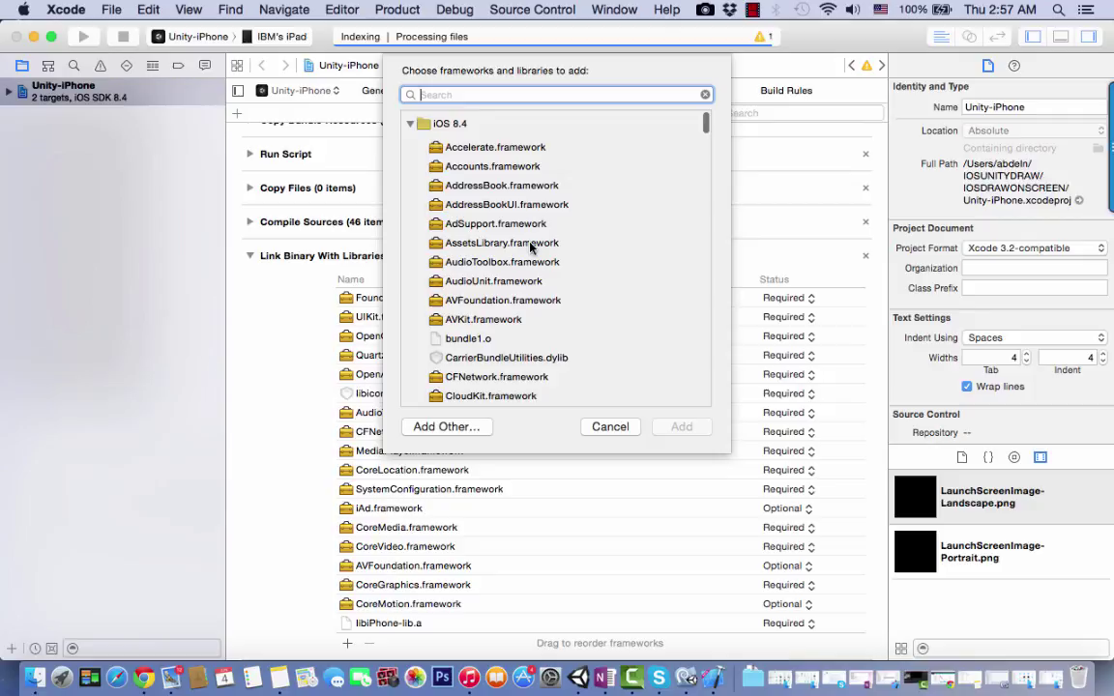
pyautogui.write('ASS')
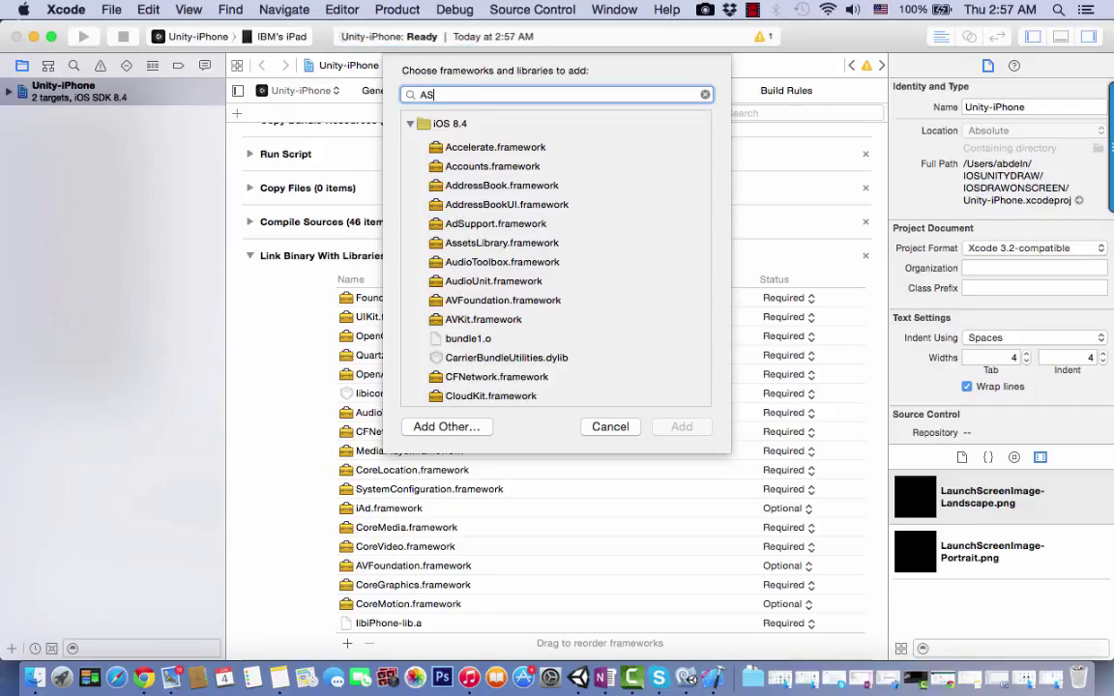
pyautogui.click(474, 147)
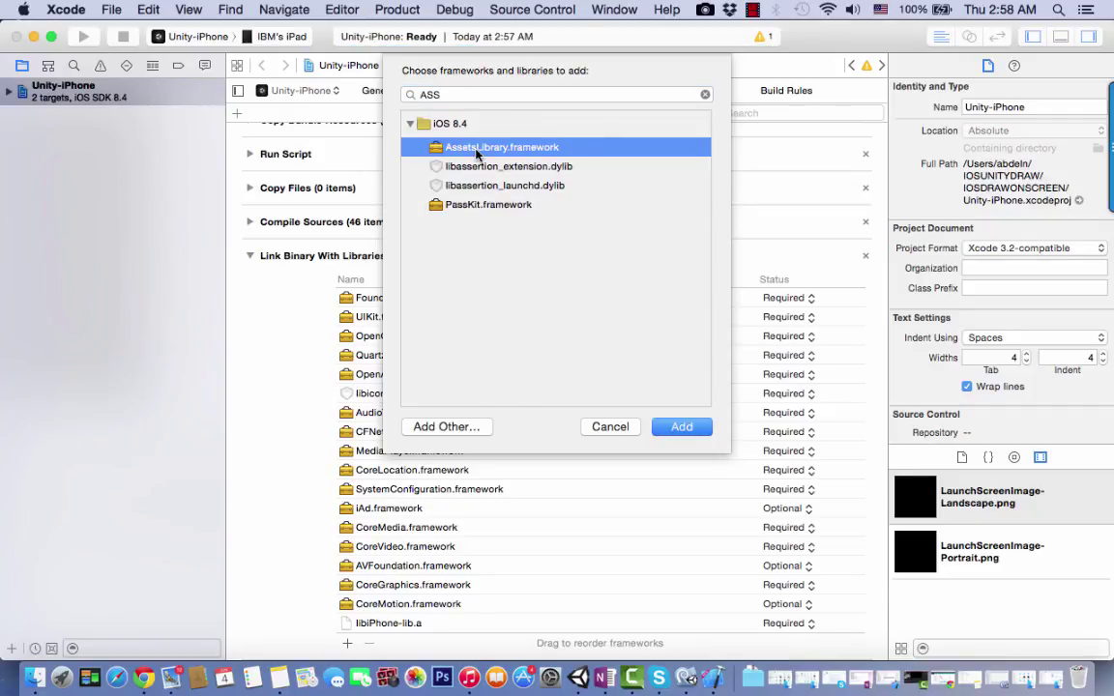
pyautogui.doubleClick(517, 150)
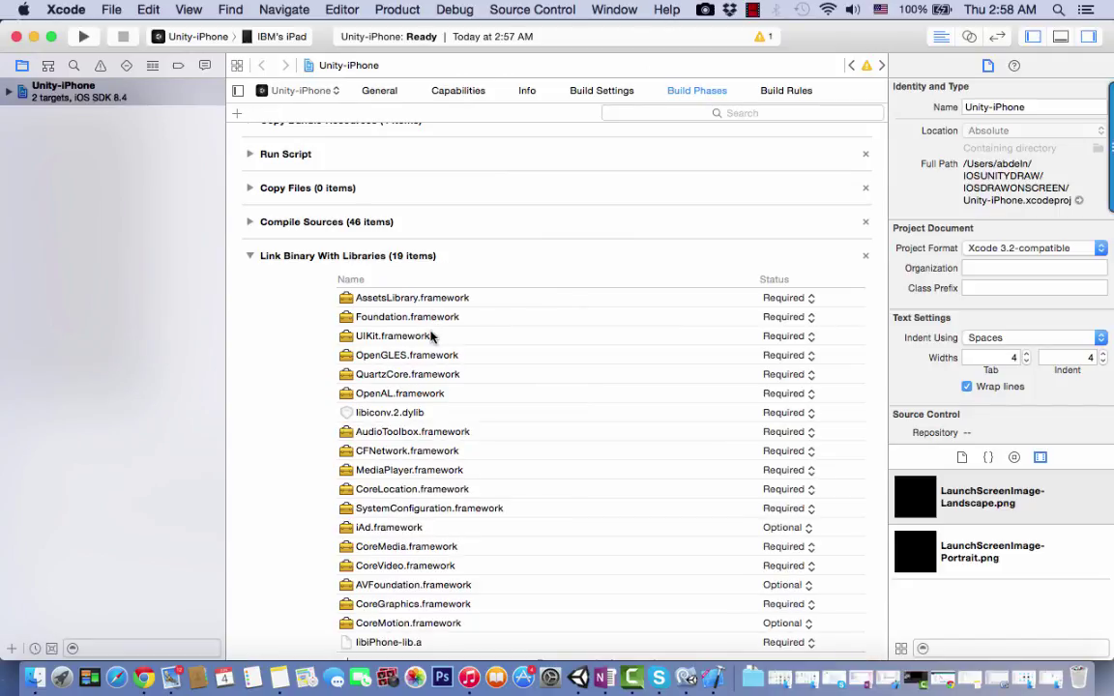
# Step: Expand the Compile Sources build phase and locate the Screenshot.mm and ALAssetsLibrary+CustomPhotoAlbum.m files
pyautogui.scroll(2, 430, 334)
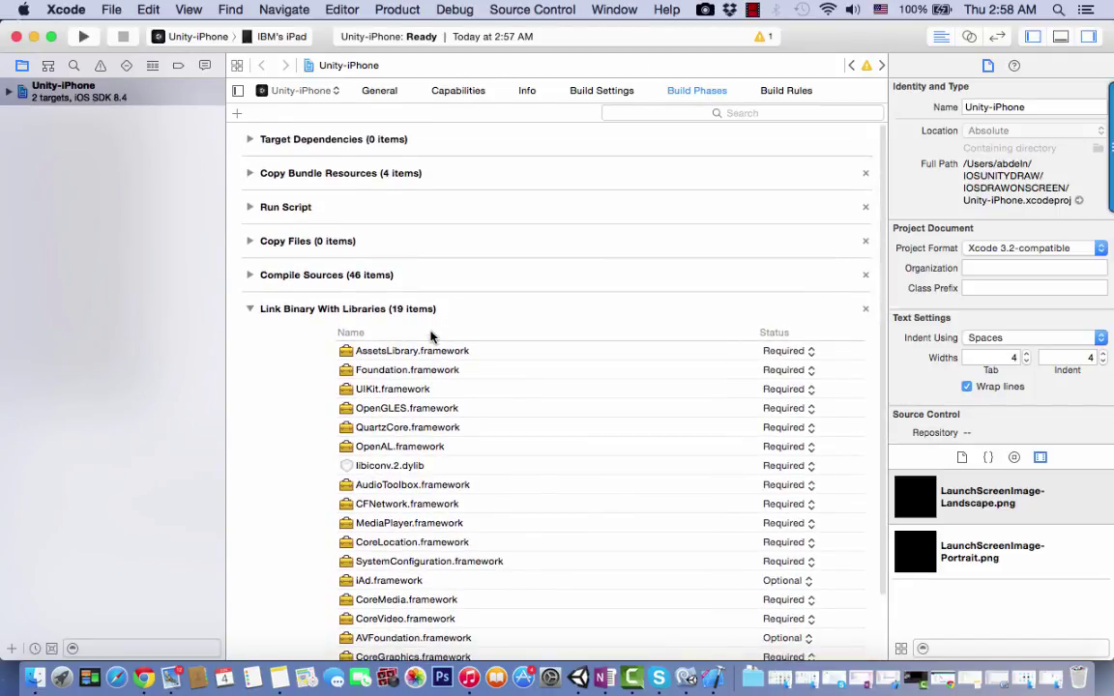
pyautogui.scroll(-2, 430, 335)
pyautogui.scroll(2, 429, 335)
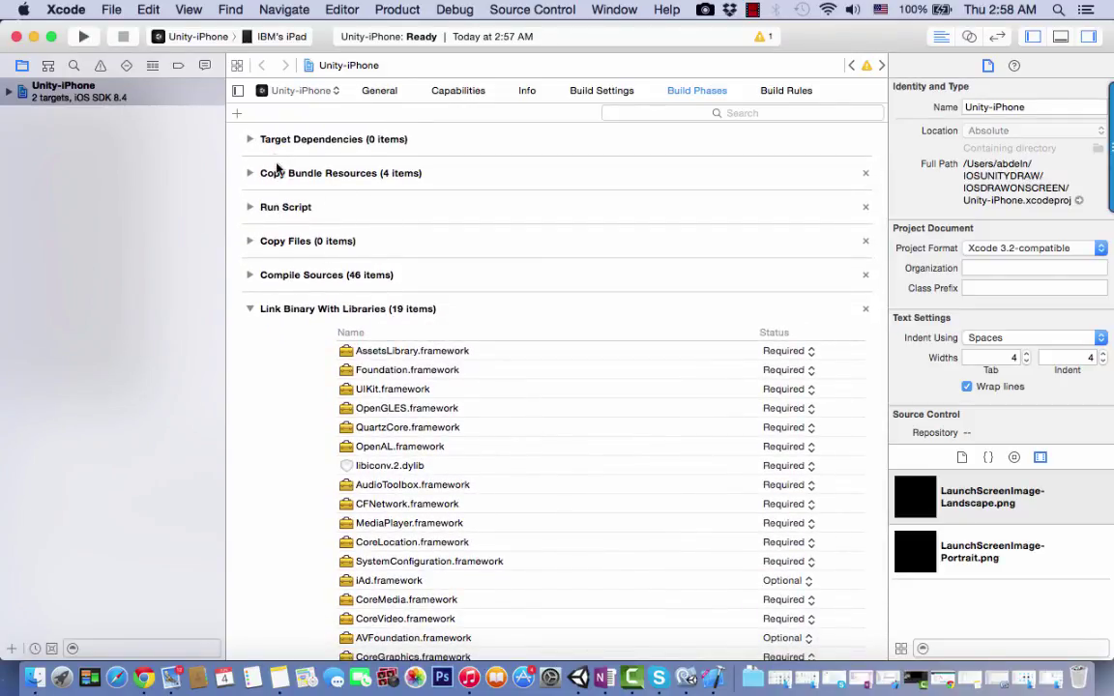
pyautogui.click(249, 276)
pyautogui.scroll(-2, 450, 242)
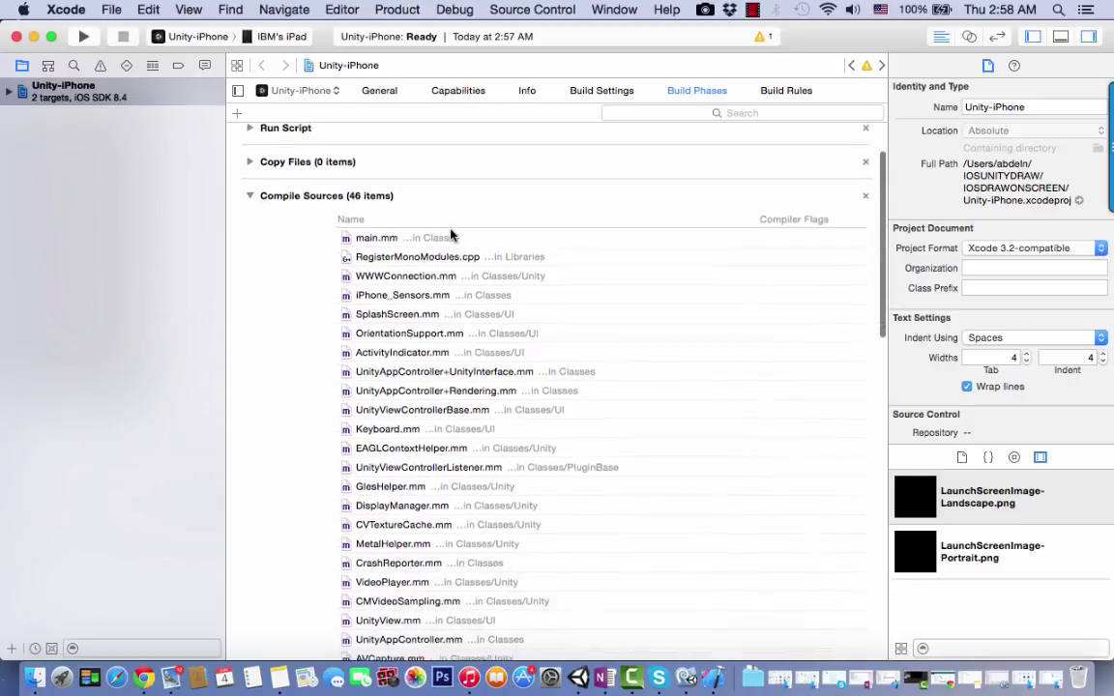
pyautogui.scroll(-10, 451, 237)
pyautogui.scroll(3, 450, 237)
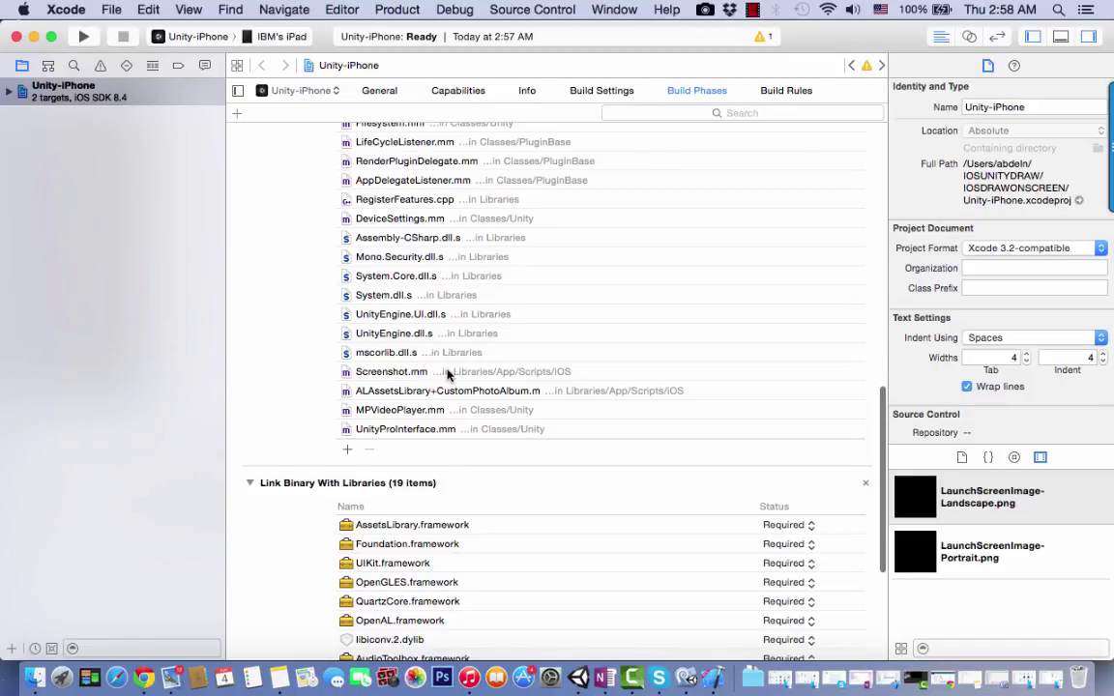
pyautogui.click(752, 10)
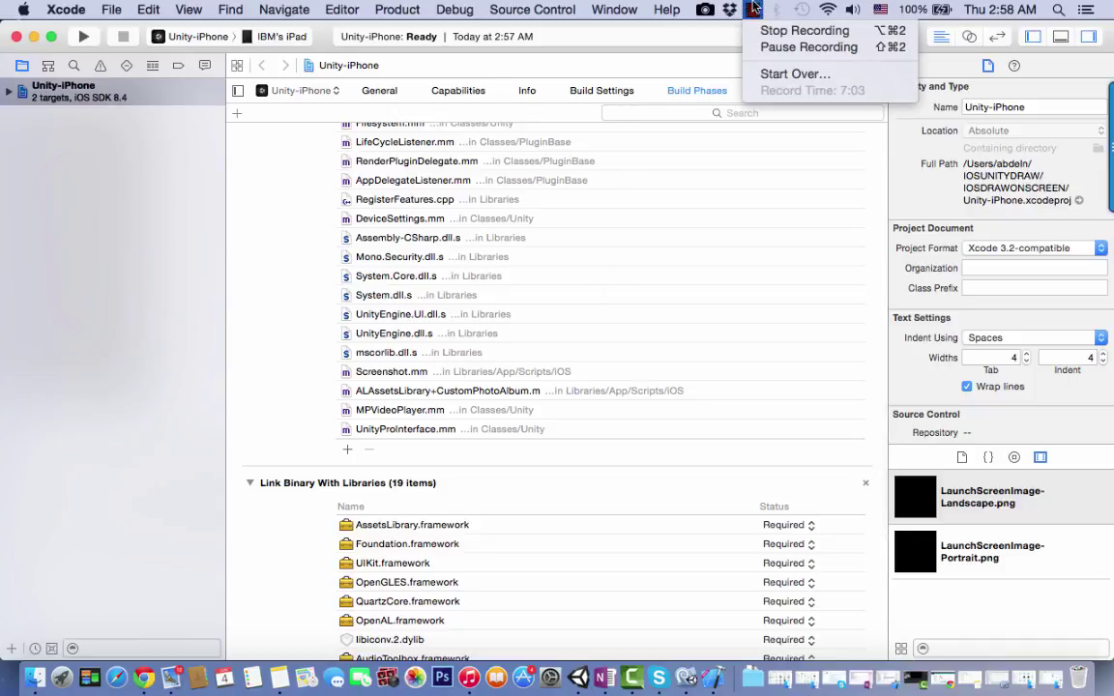
pyautogui.click(789, 47)
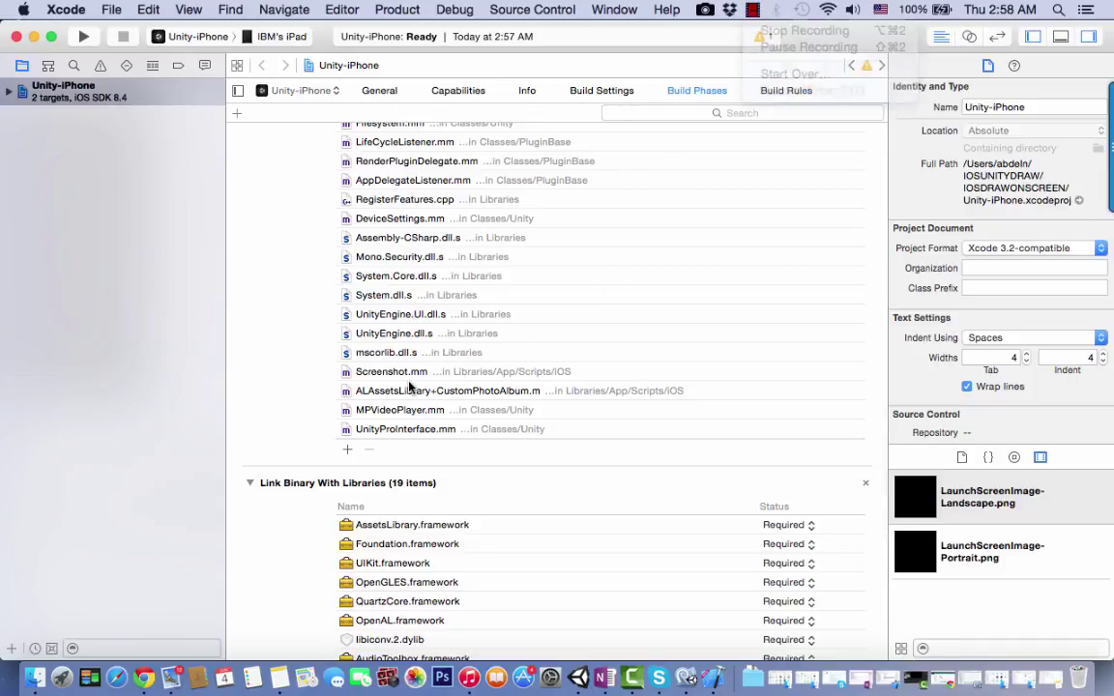
# Step: Set the compiler flag of Screenshot.mm in Compile Sources to -fno-objc-arc
pyautogui.click(600, 372)
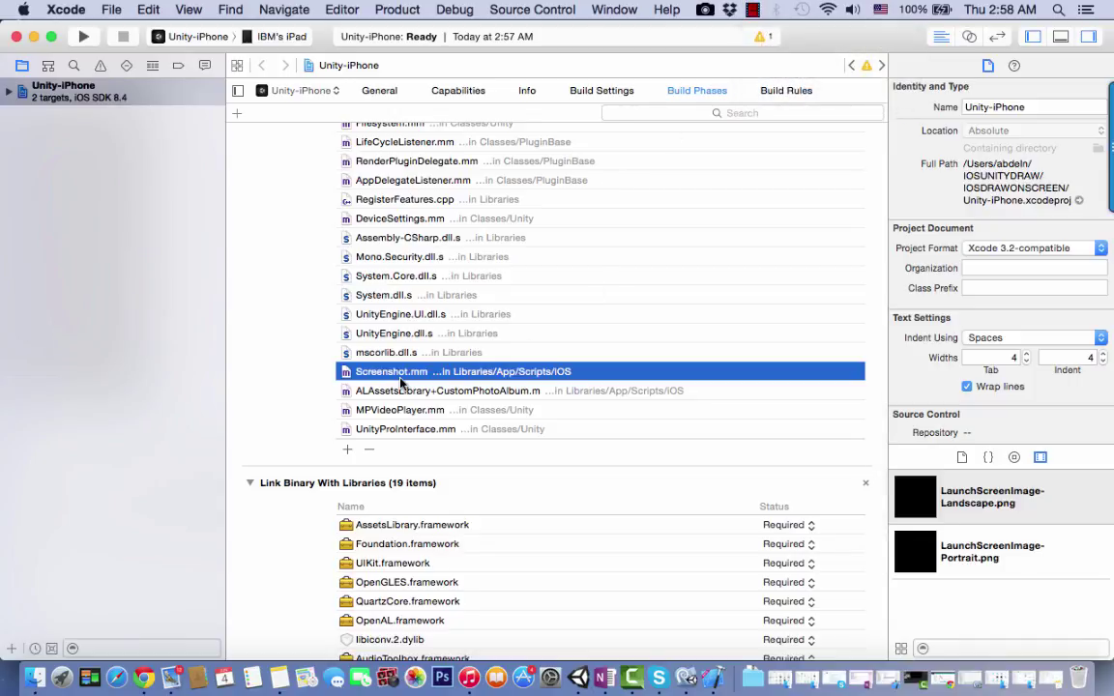
pyautogui.doubleClick(717, 390)
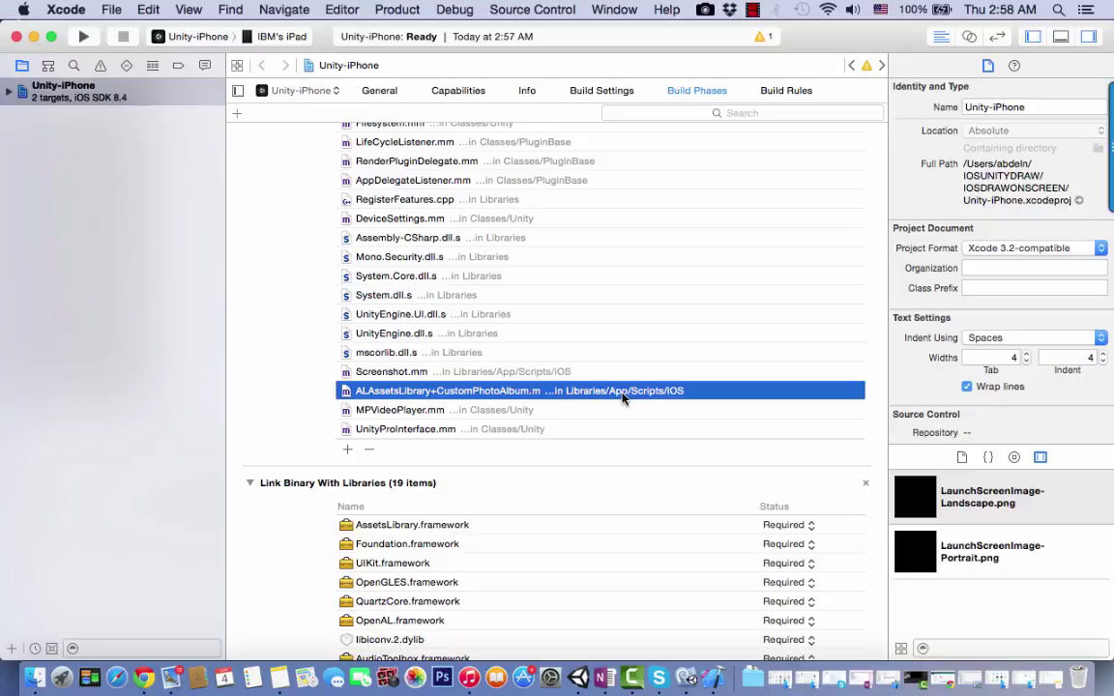
pyautogui.click(658, 373)
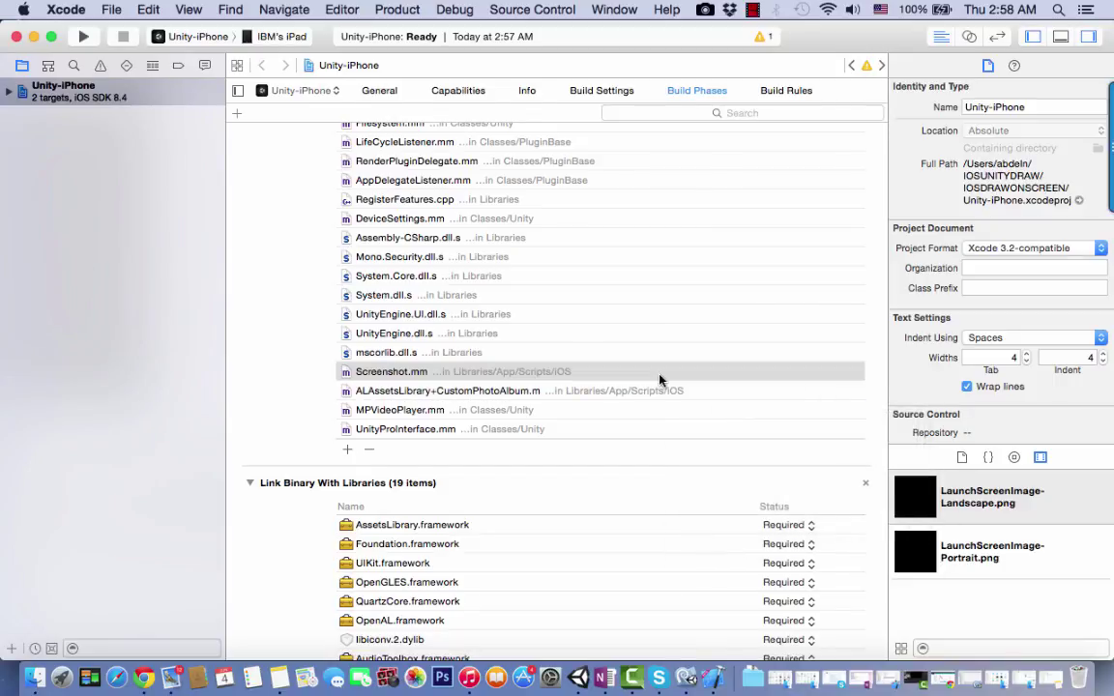
pyautogui.doubleClick(658, 374)
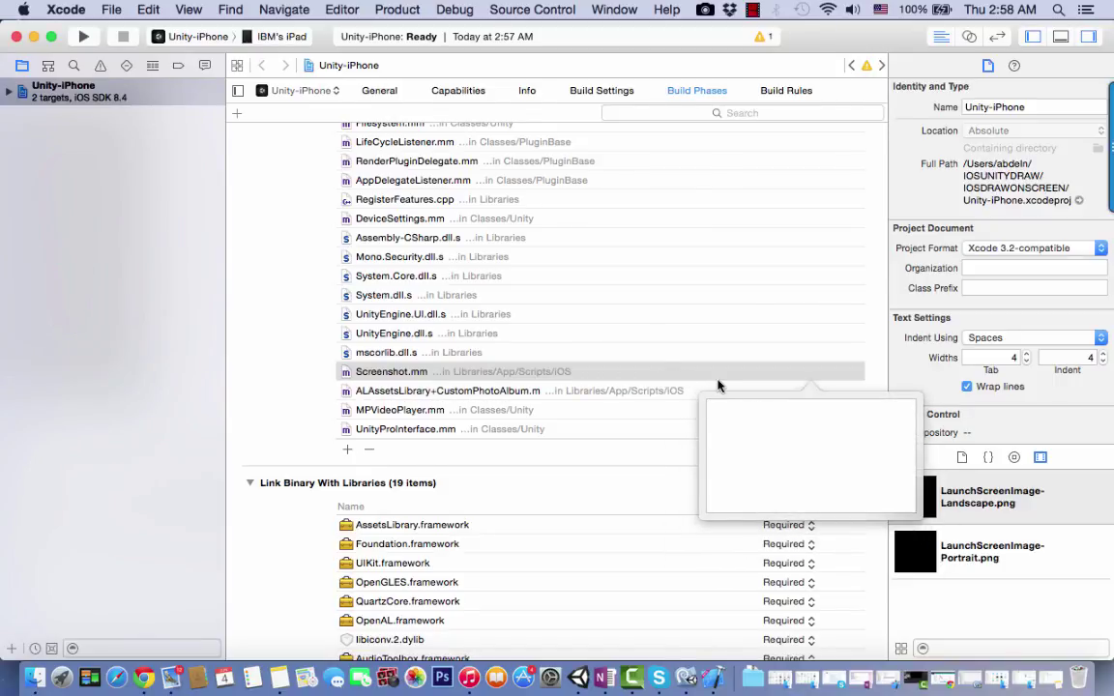
pyautogui.write('-fno-objc-arc')
pyautogui.press('Return')
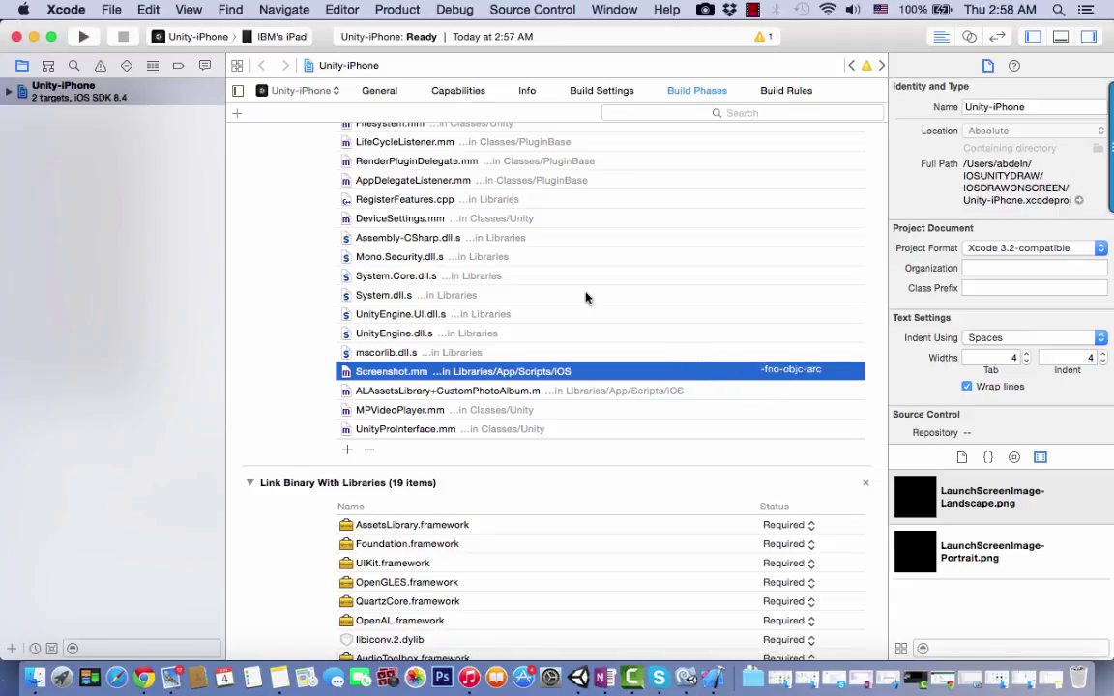
# Step: Select the Unity-iPhone project, then build and run it on the connected iPad
pyautogui.click(145, 102)
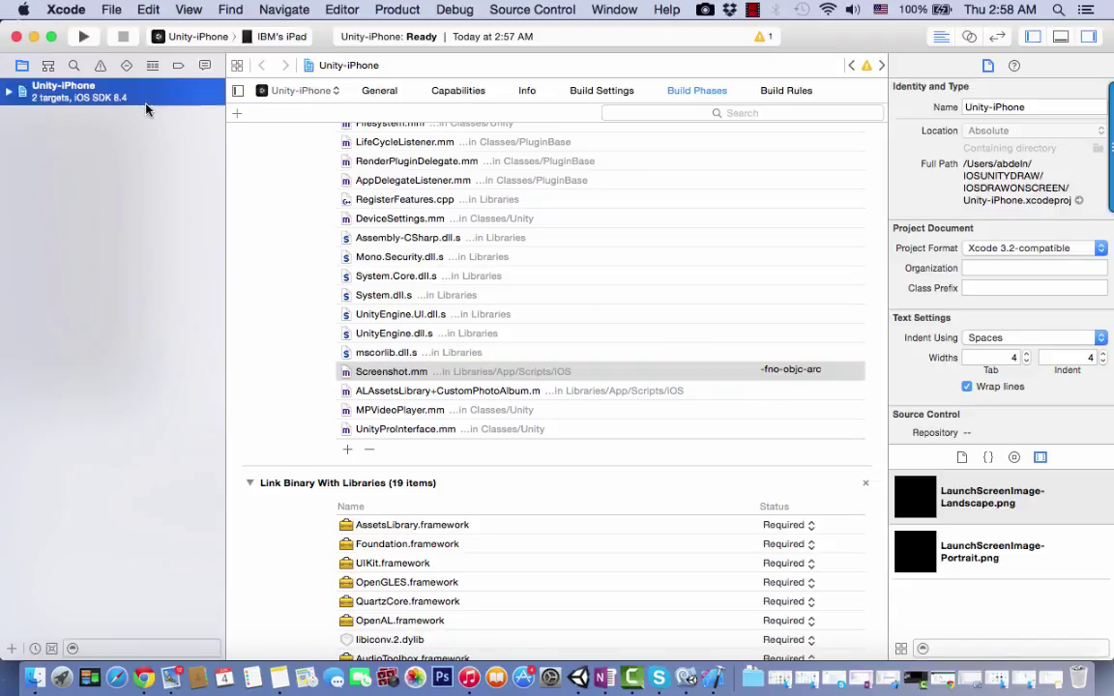
pyautogui.click(84, 37)
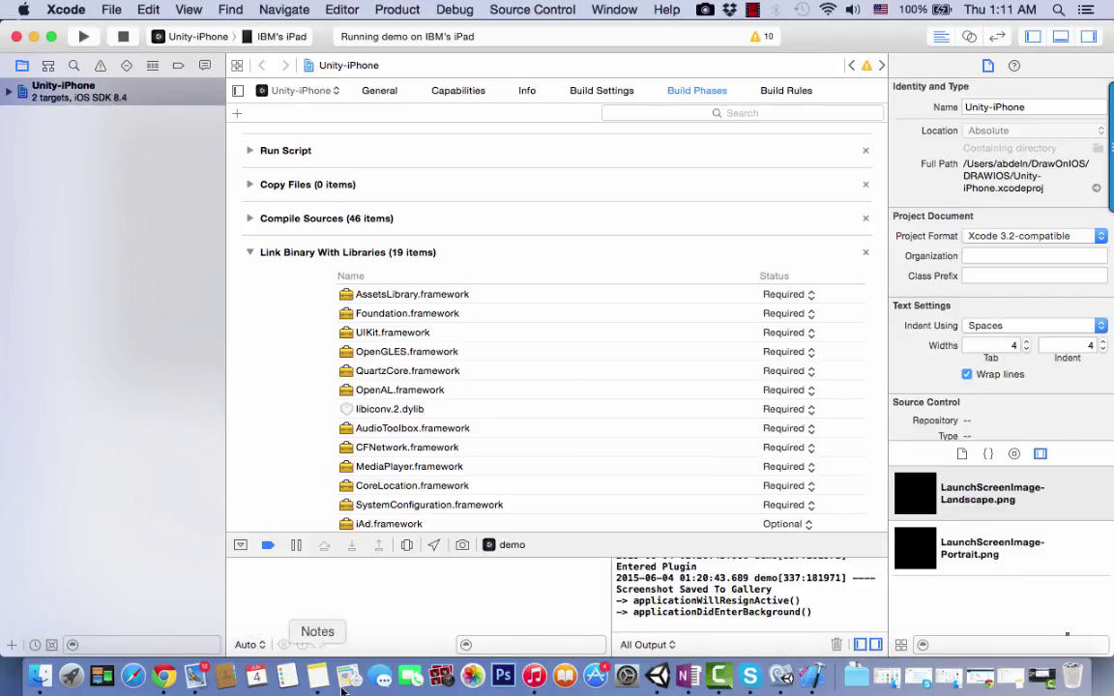
pyautogui.click(716, 688)
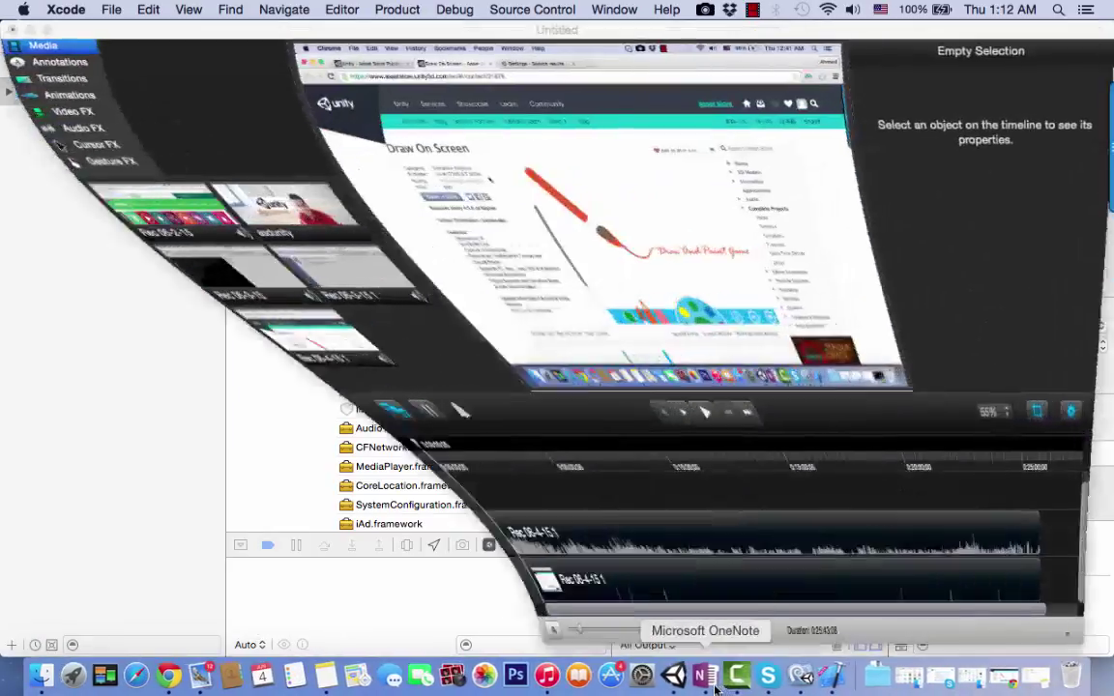